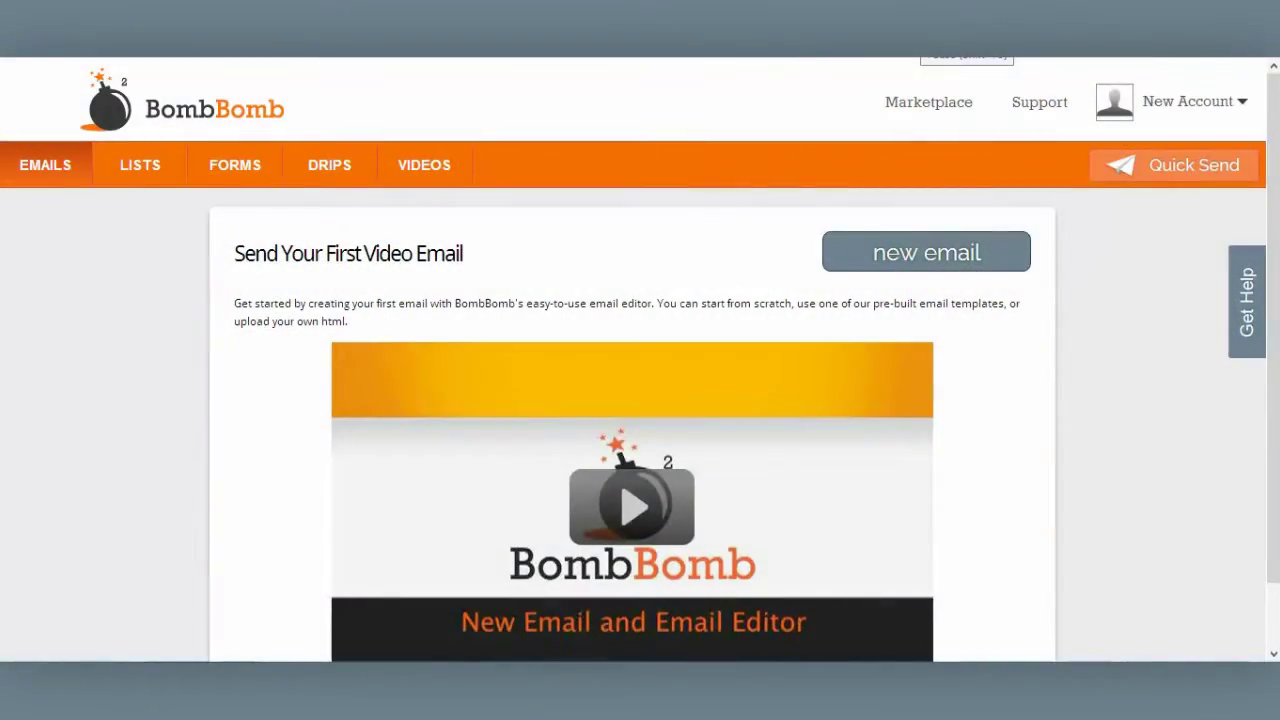
Go to the Emails section showing the 'Send Your First Video Email' introduction
{"action": "left_click", "coordinate": [38, 177]}
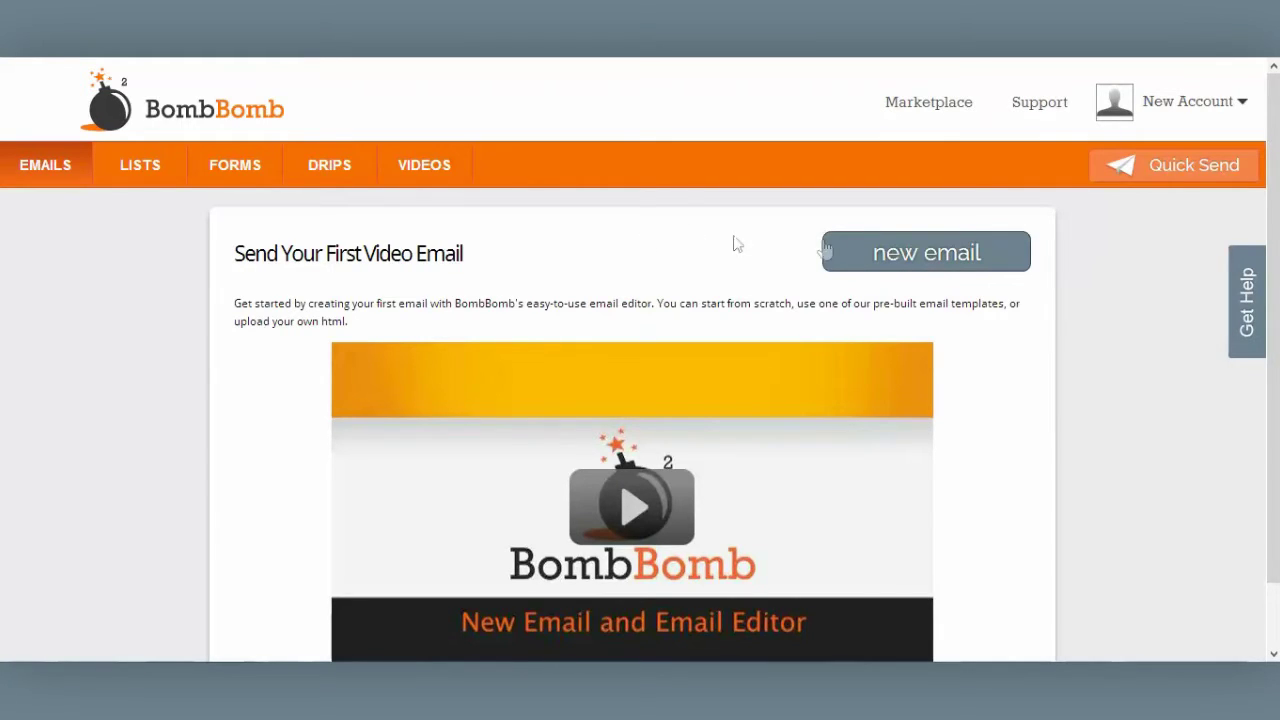
Start a new email and review its title 'Thank You Sample', sender fields and subject 'Video: Thank You!'
{"action": "left_click", "coordinate": [905, 255]}
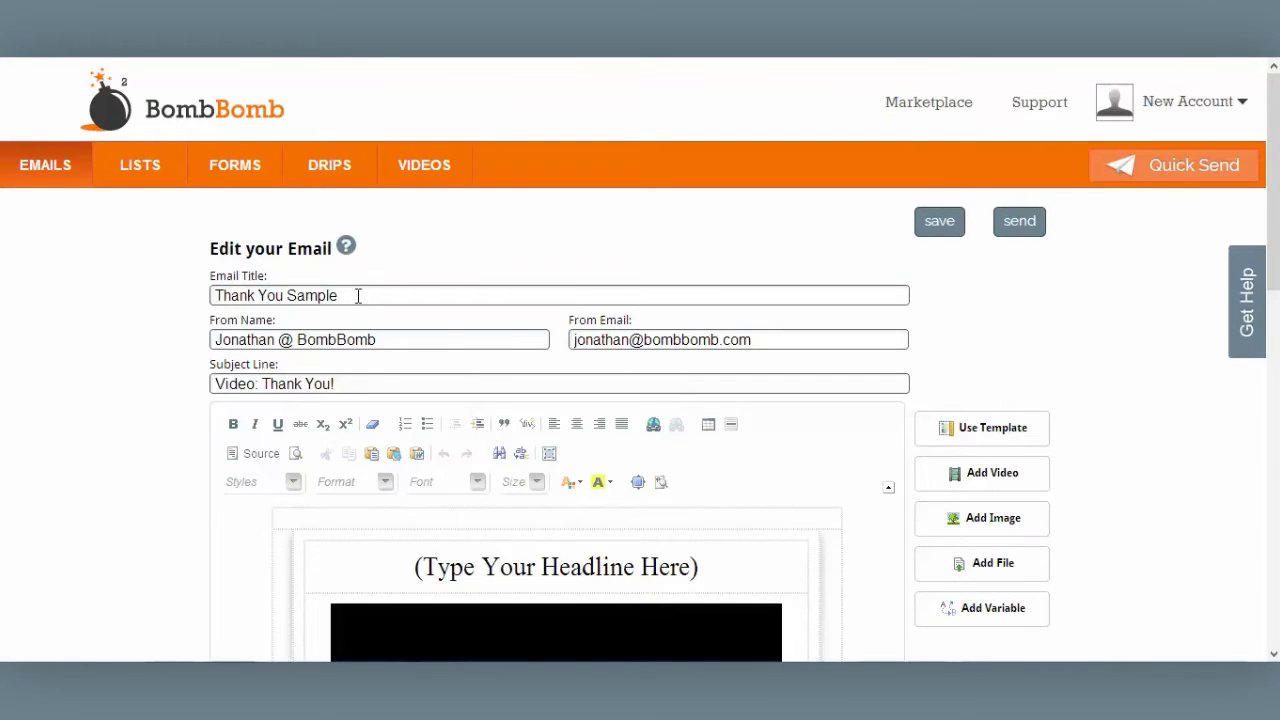
{"action": "left_click_drag", "start_coordinate": [358, 296], "coordinate": [128, 300]}
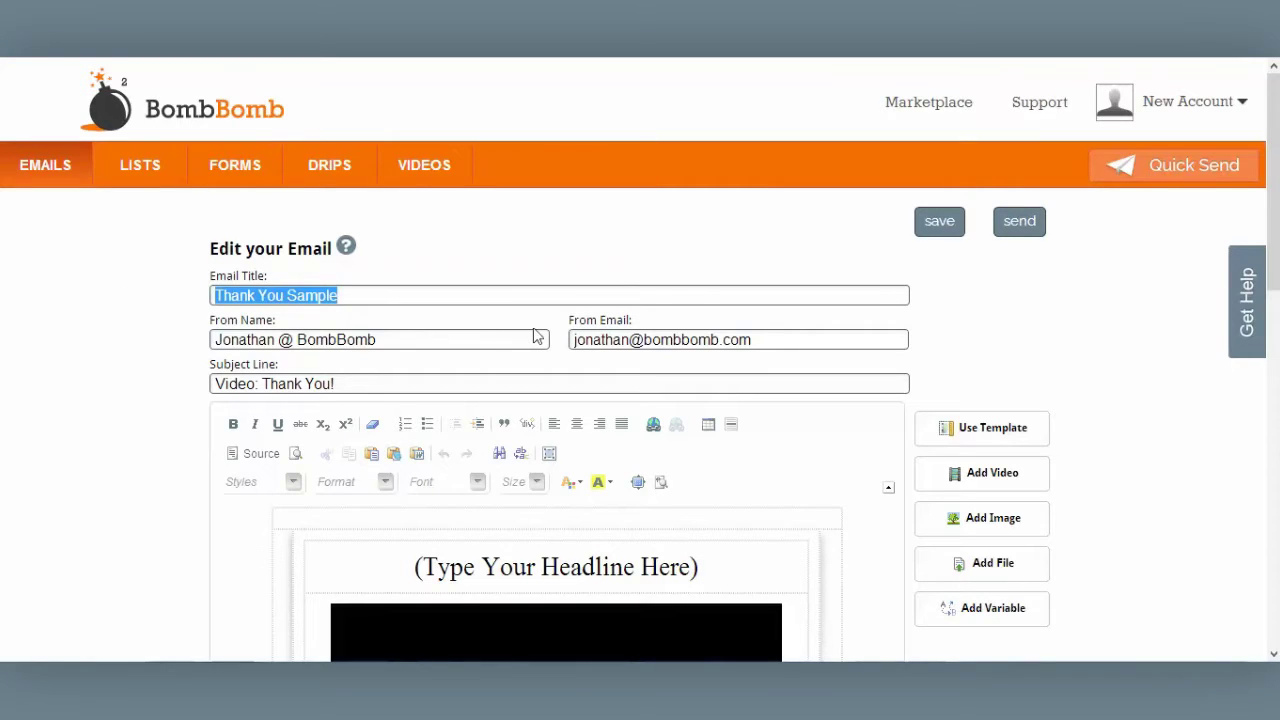
{"action": "left_click_drag", "start_coordinate": [393, 340], "coordinate": [110, 352]}
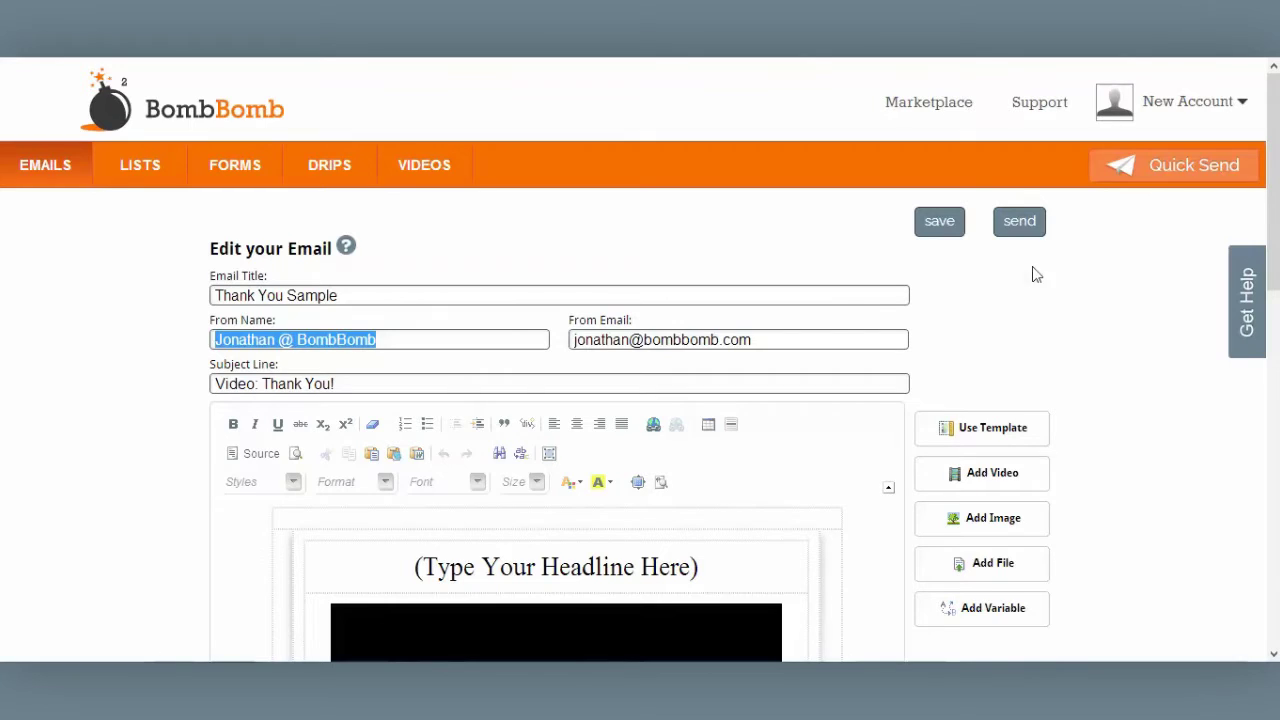
{"action": "left_click", "coordinate": [768, 340]}
{"action": "left_click_drag", "start_coordinate": [768, 340], "coordinate": [471, 326]}
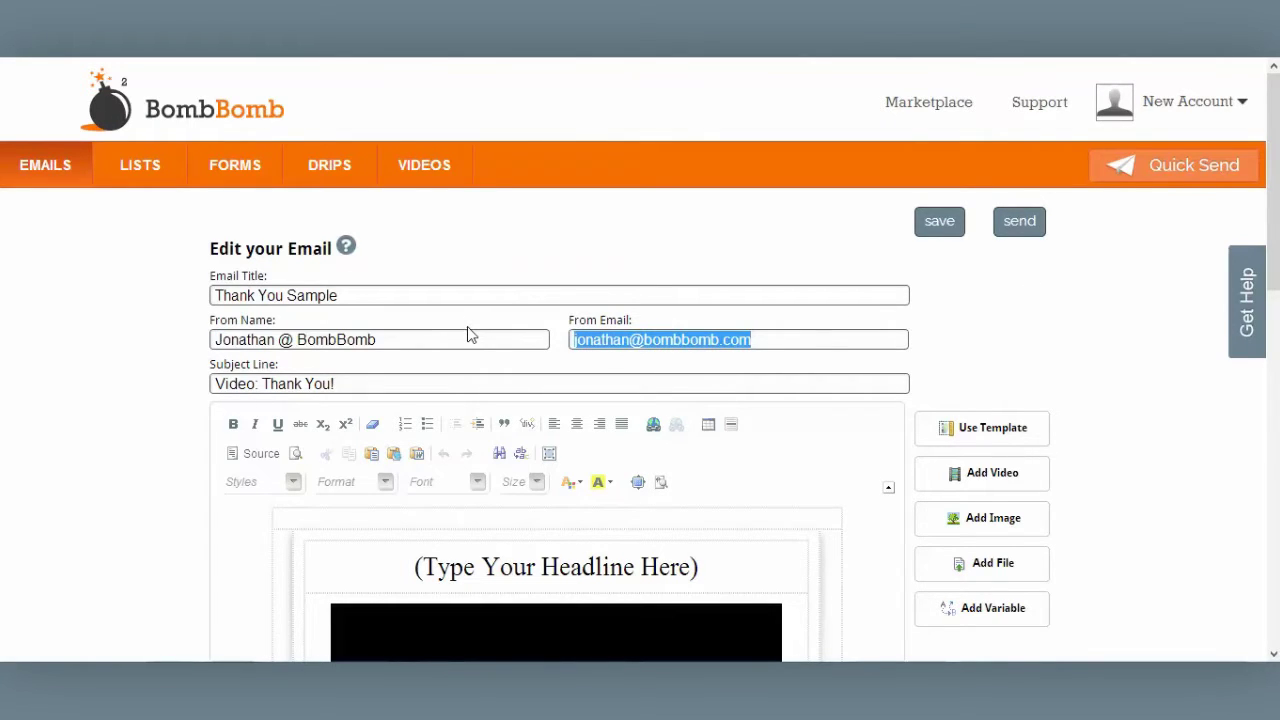
{"action": "left_click_drag", "start_coordinate": [348, 384], "coordinate": [70, 379]}
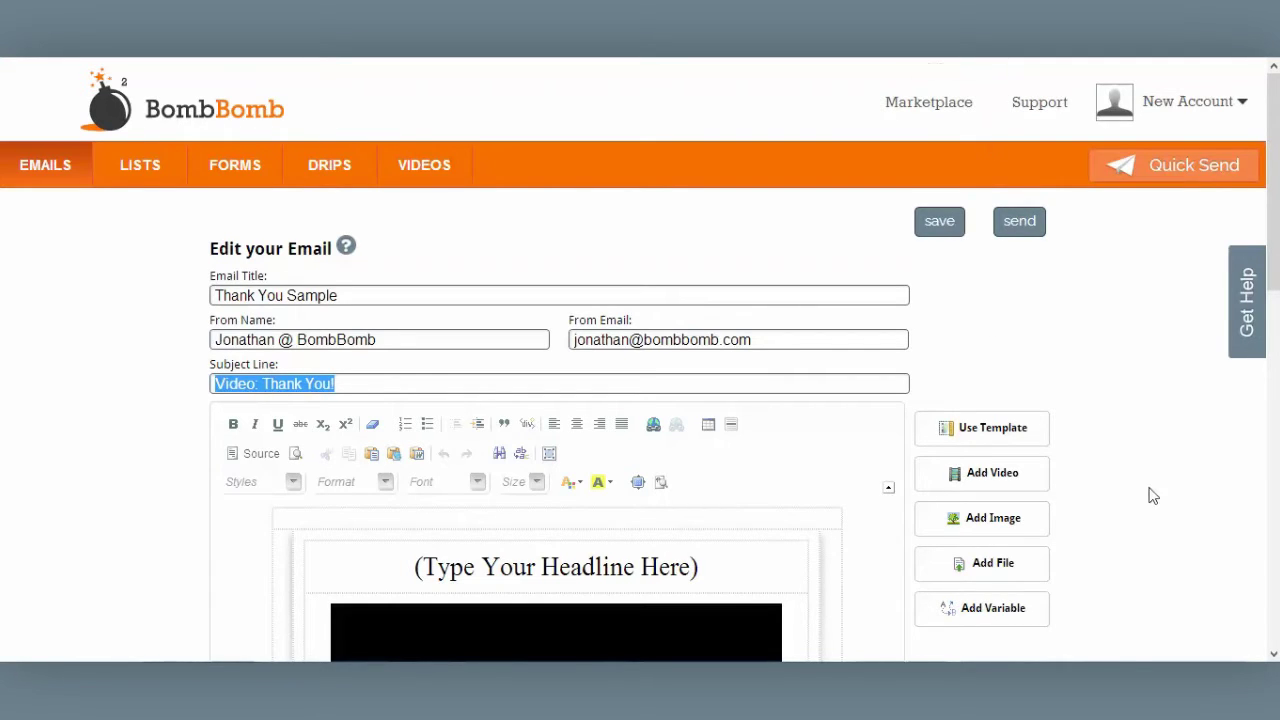
{"action": "scroll", "coordinate": [1272, 200], "scroll_direction": "down", "scroll_amount": 2}
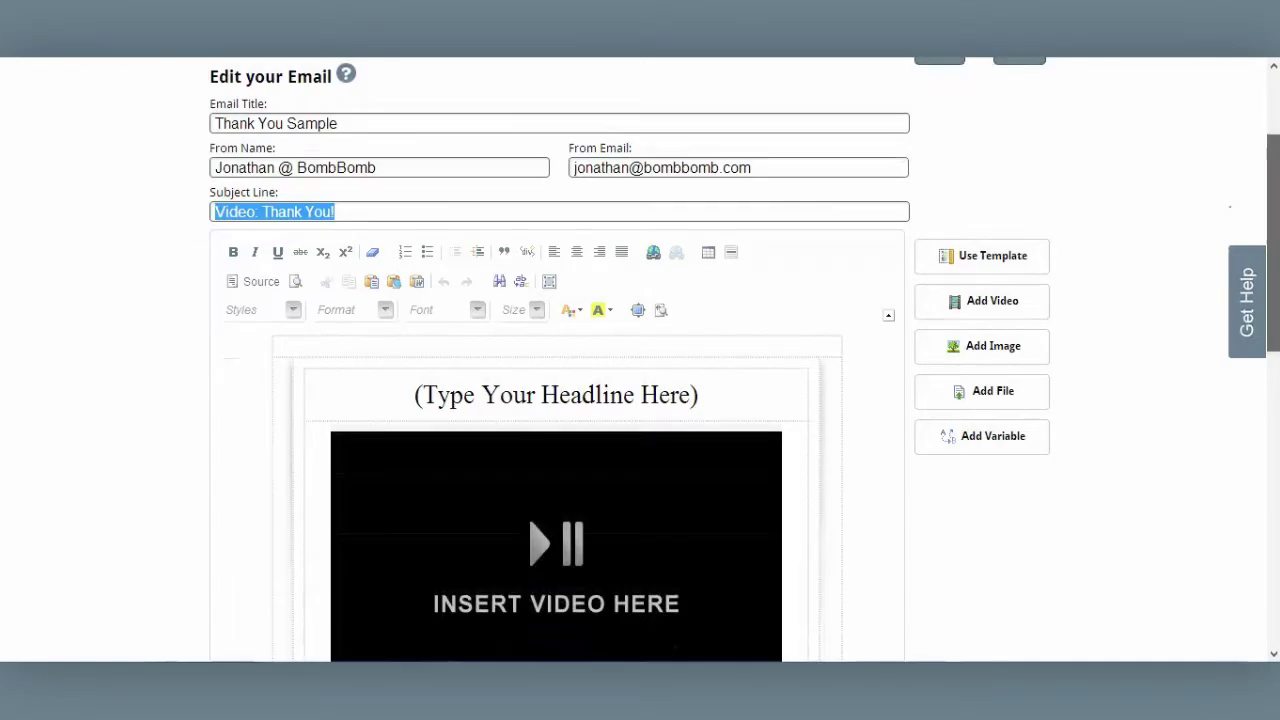
Replace the headline placeholder with 'Thank YOU!'
{"action": "scroll", "coordinate": [641, 160], "scroll_direction": "down", "scroll_amount": 2}
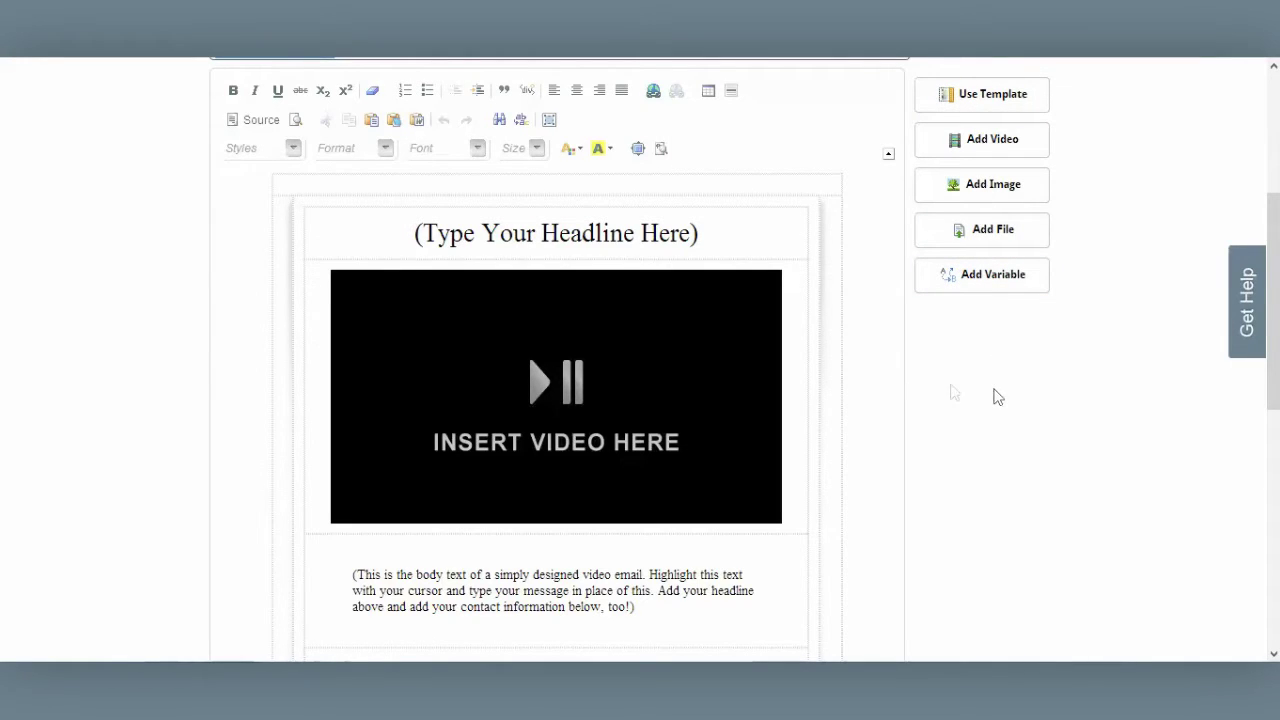
{"action": "left_click", "coordinate": [393, 224]}
{"action": "left_click_drag", "start_coordinate": [418, 232], "coordinate": [713, 231]}
{"action": "key", "text": "BackSpace"}
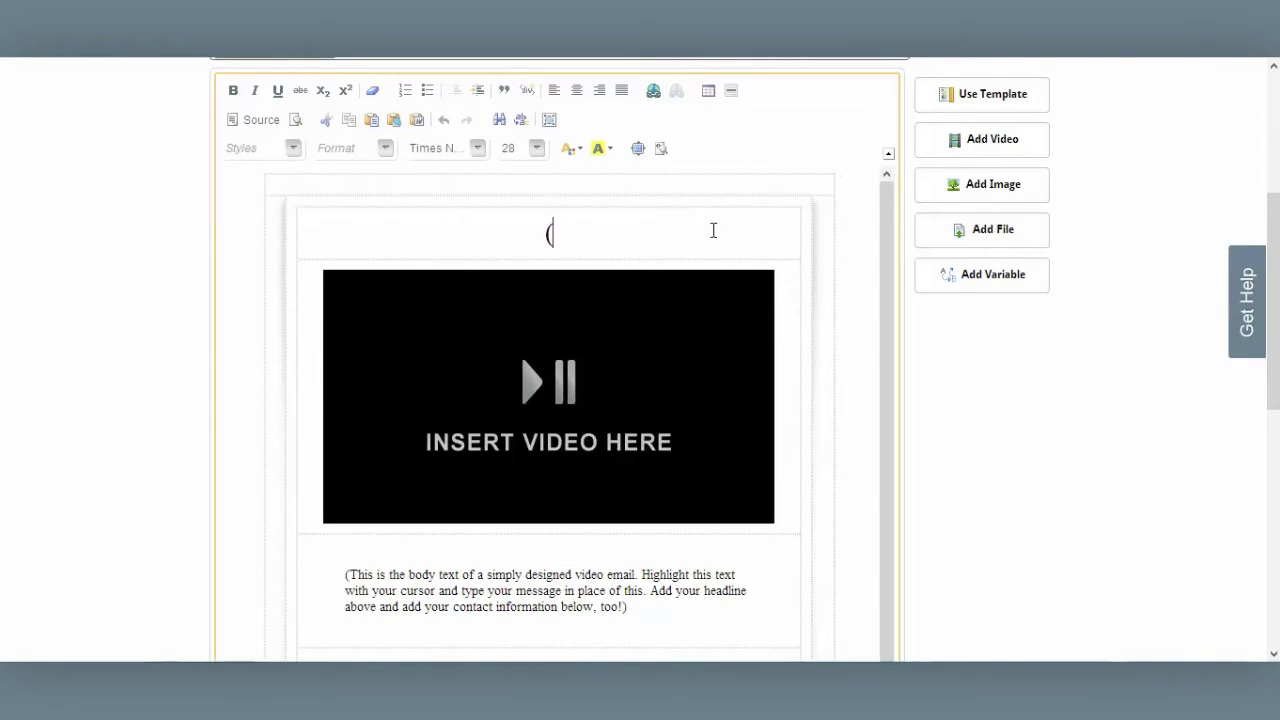
{"action": "key", "text": "BackSpace"}
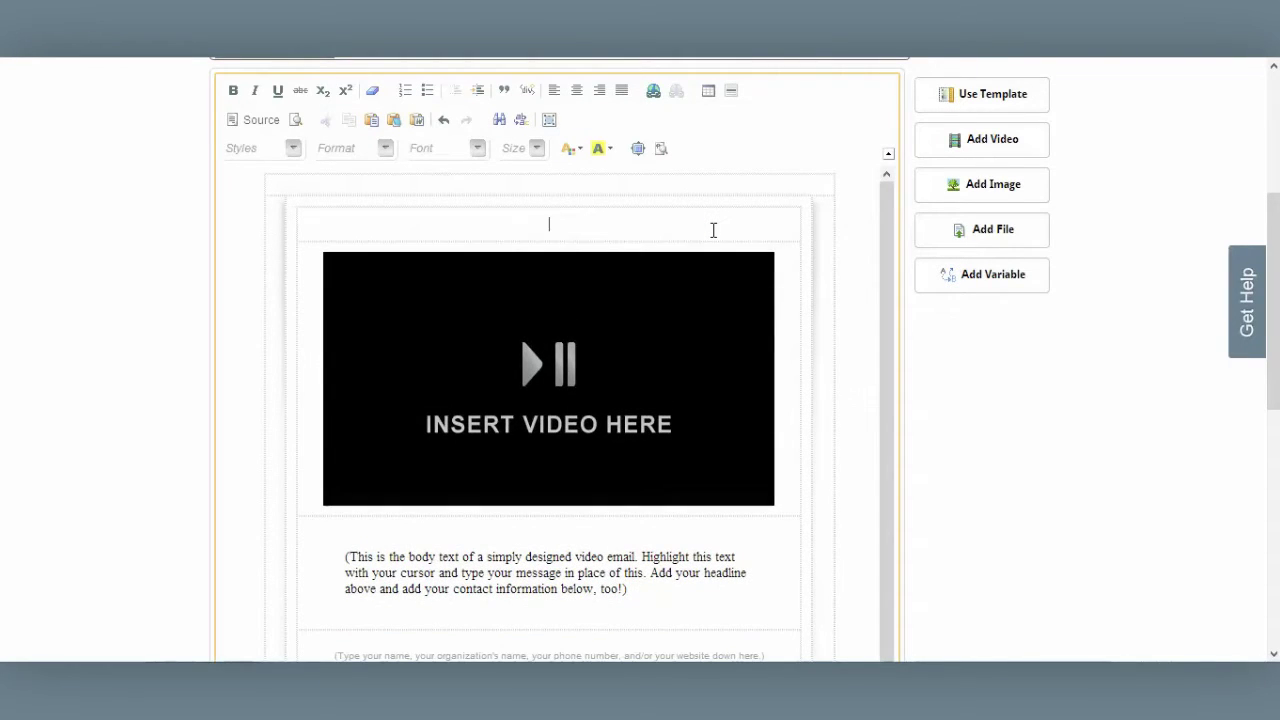
{"action": "type", "text": "Thank "}
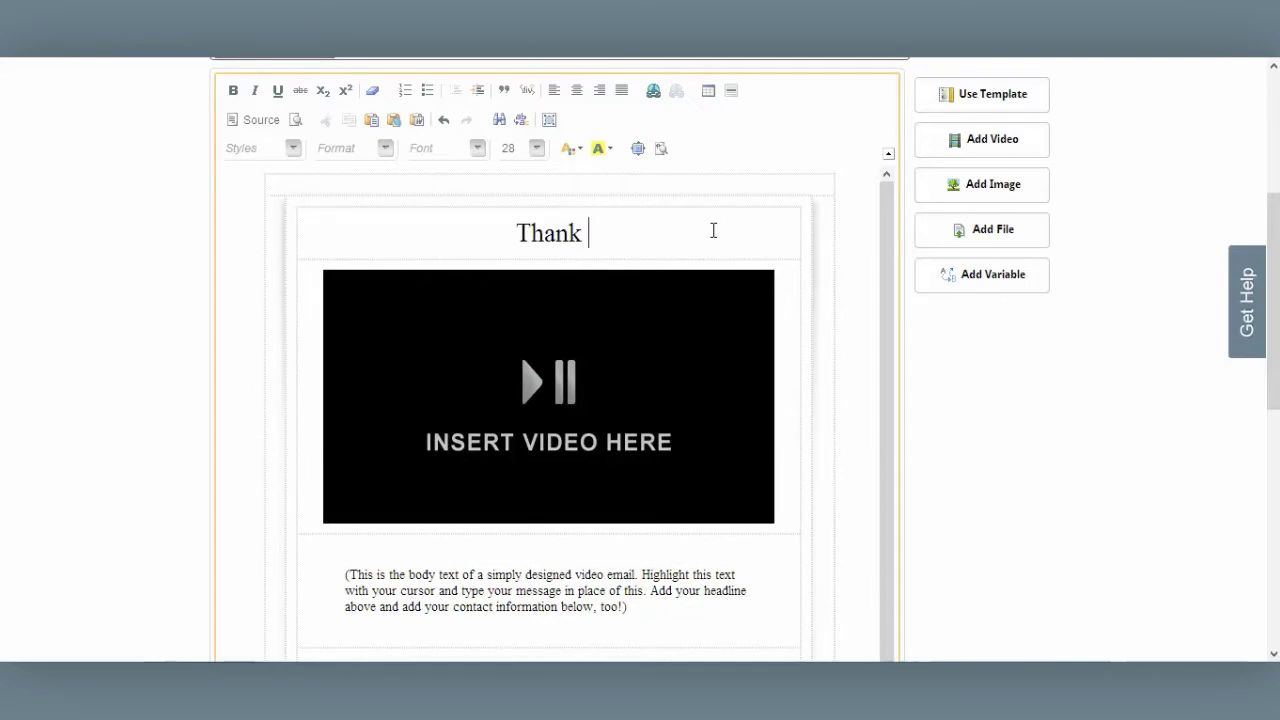
{"action": "type", "text": "YOU!"}
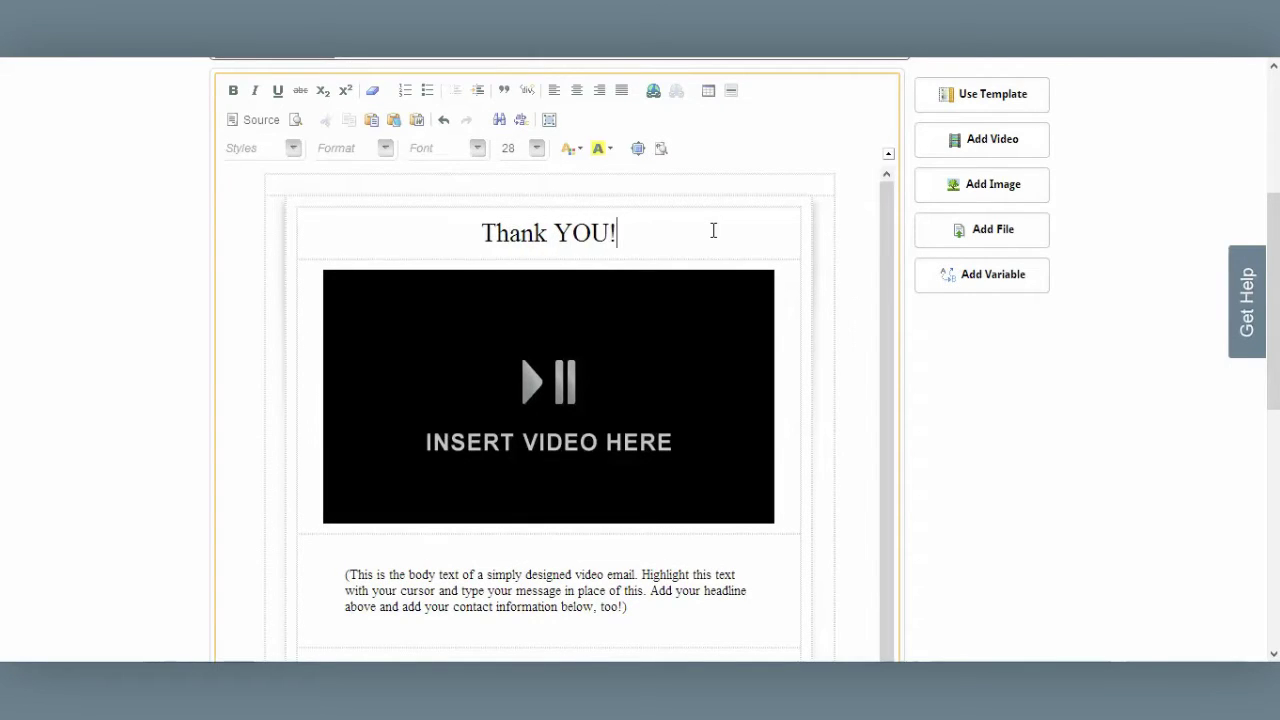
Paste the thank-you paragraph over the body text and delete the contact-details placeholder line
{"action": "triple_click", "coordinate": [545, 590]}
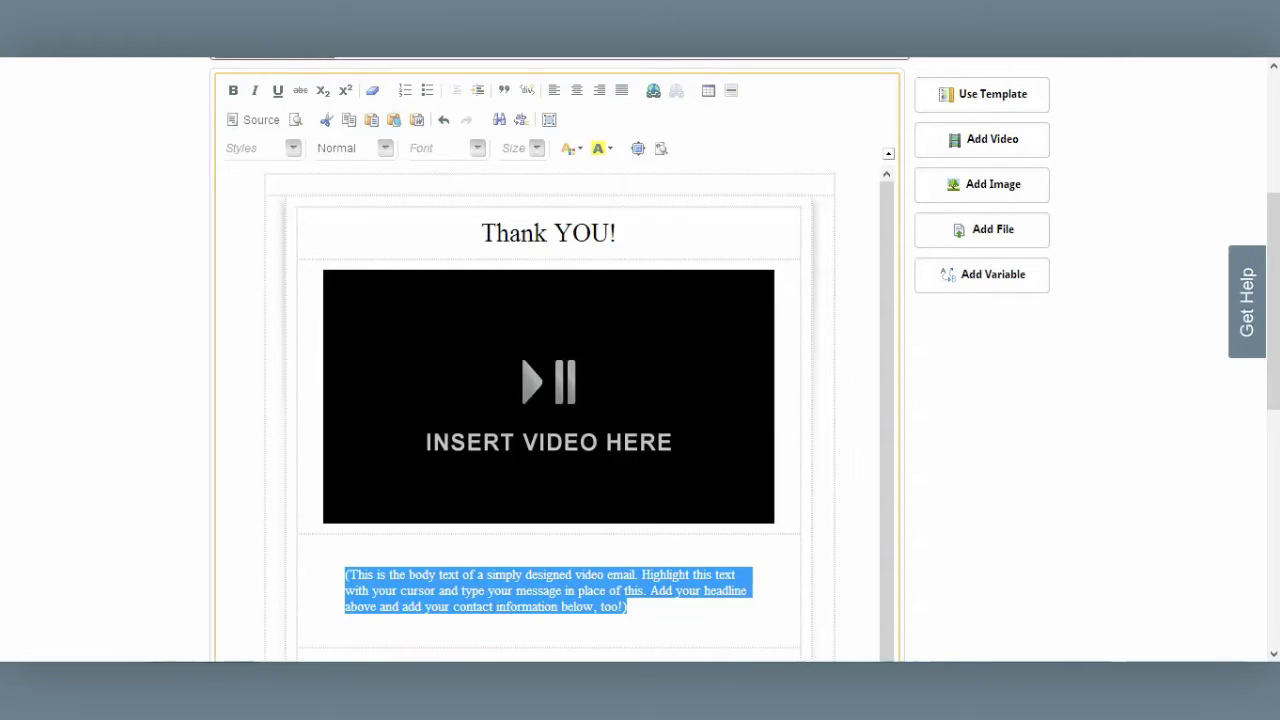
{"action": "type", "text": "Thank you so much for becoming a customer. We're delighted that you've chosen us as your trusted service provider, and we look forward to working with you well into the future."}
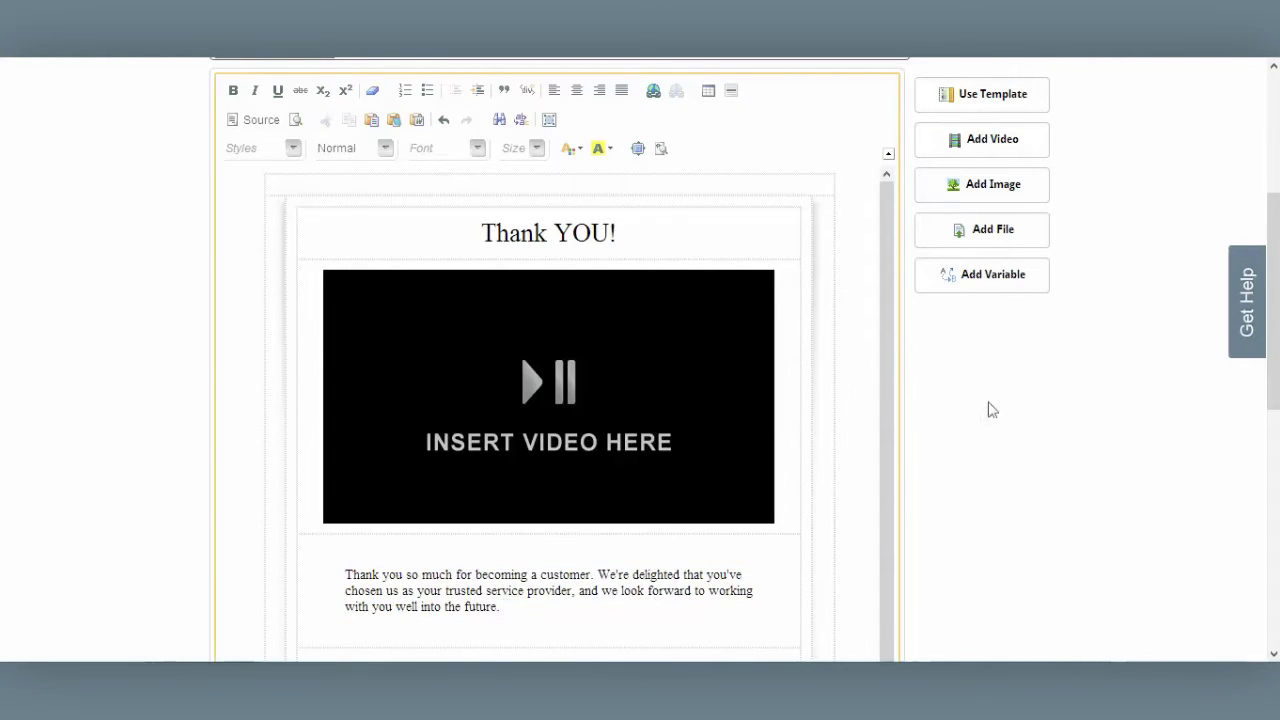
{"action": "left_click_drag", "start_coordinate": [888, 415], "coordinate": [894, 543]}
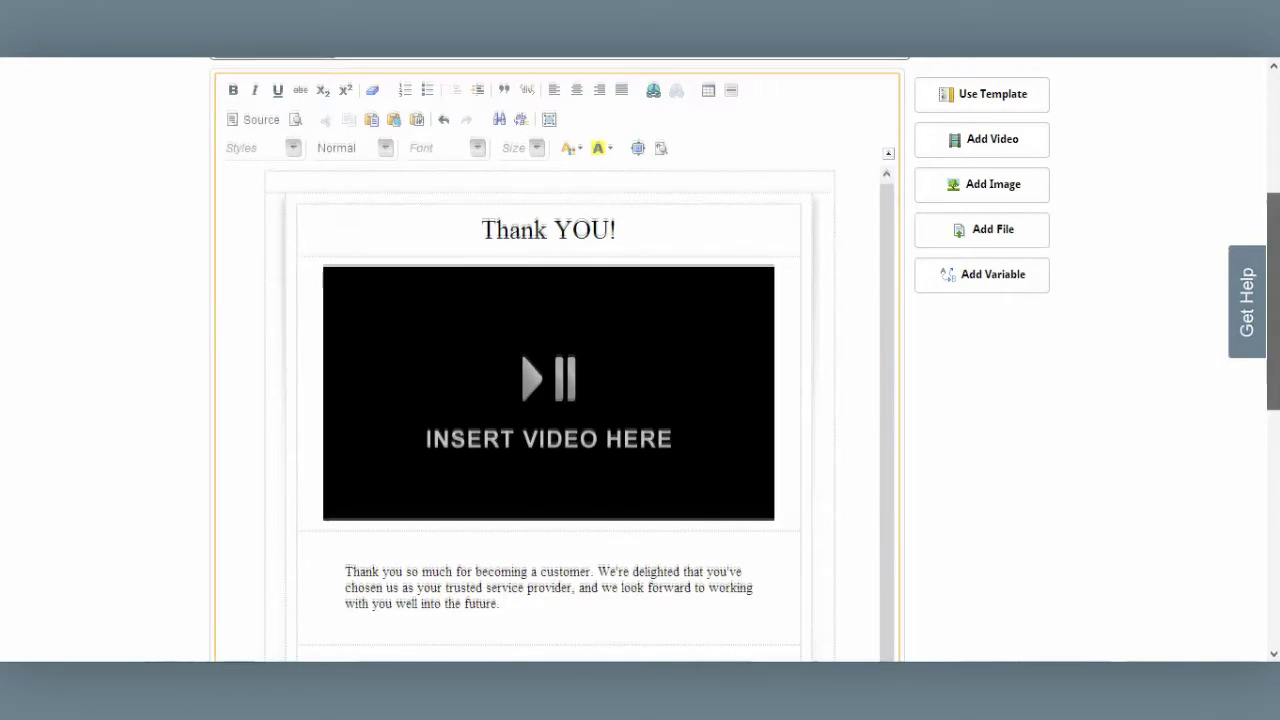
{"action": "left_click_drag", "start_coordinate": [1273, 300], "coordinate": [1273, 376]}
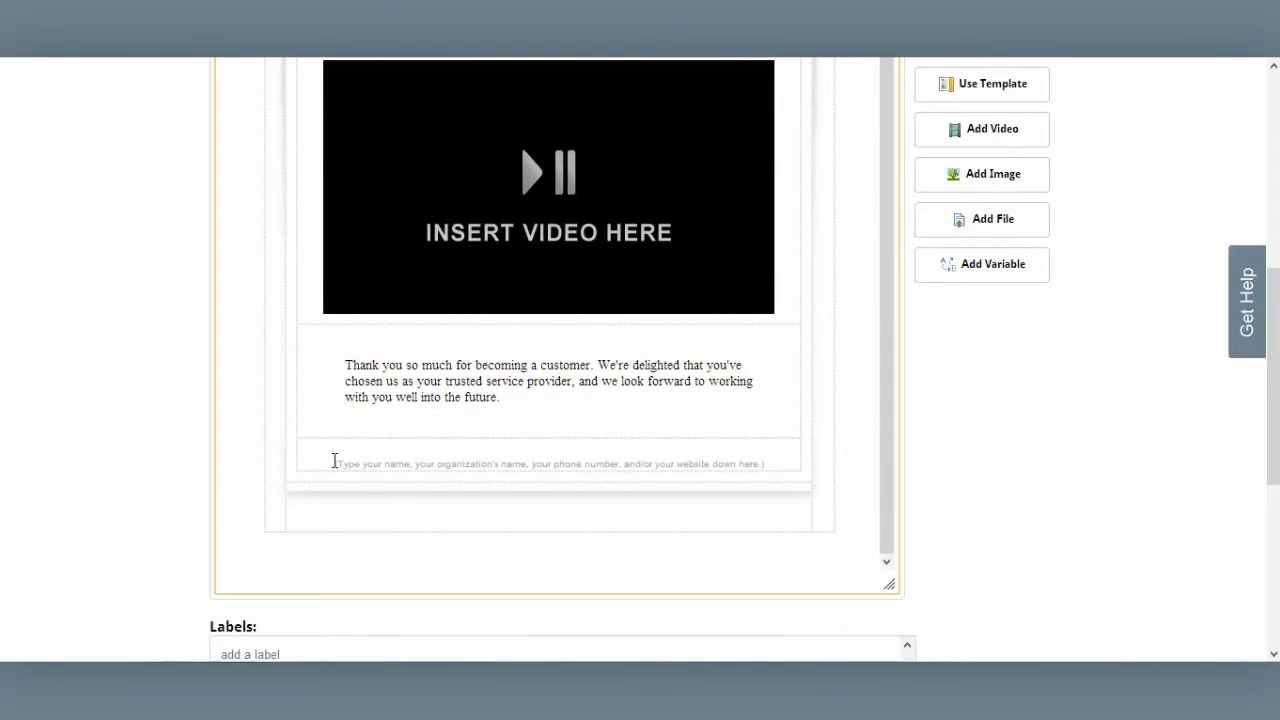
{"action": "left_click_drag", "start_coordinate": [336, 463], "coordinate": [826, 464]}
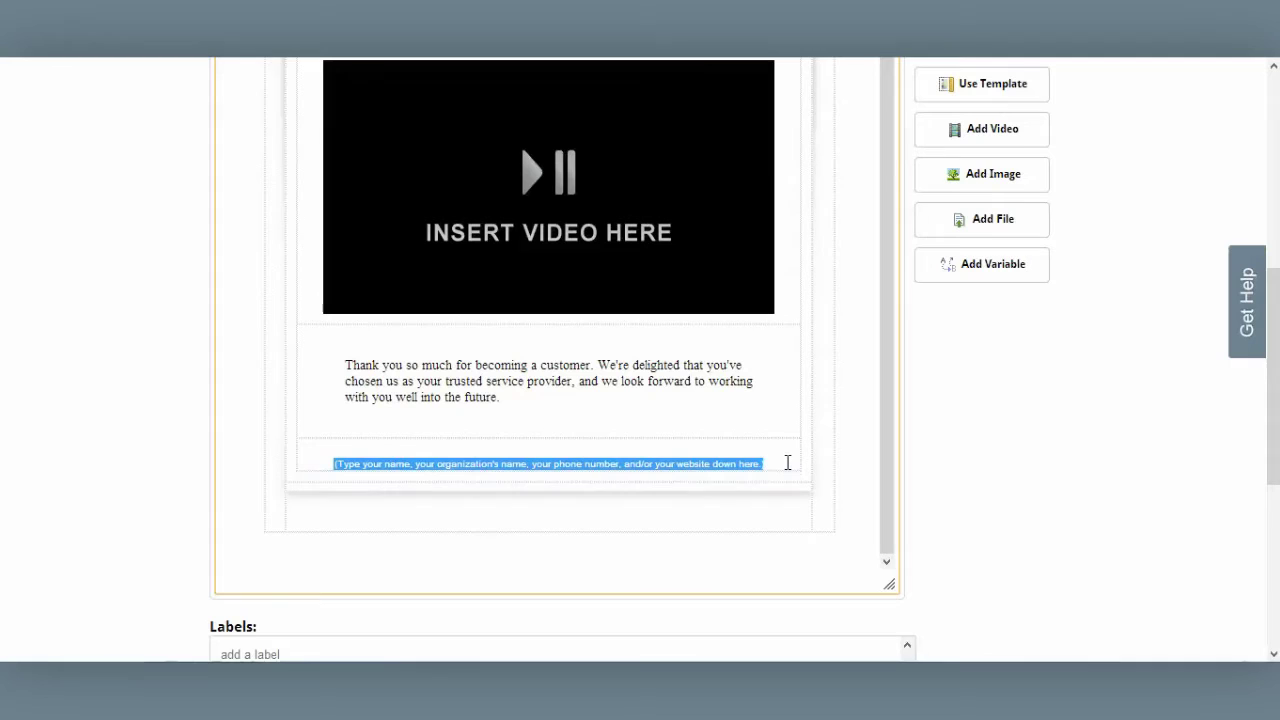
{"action": "key", "text": "Delete"}
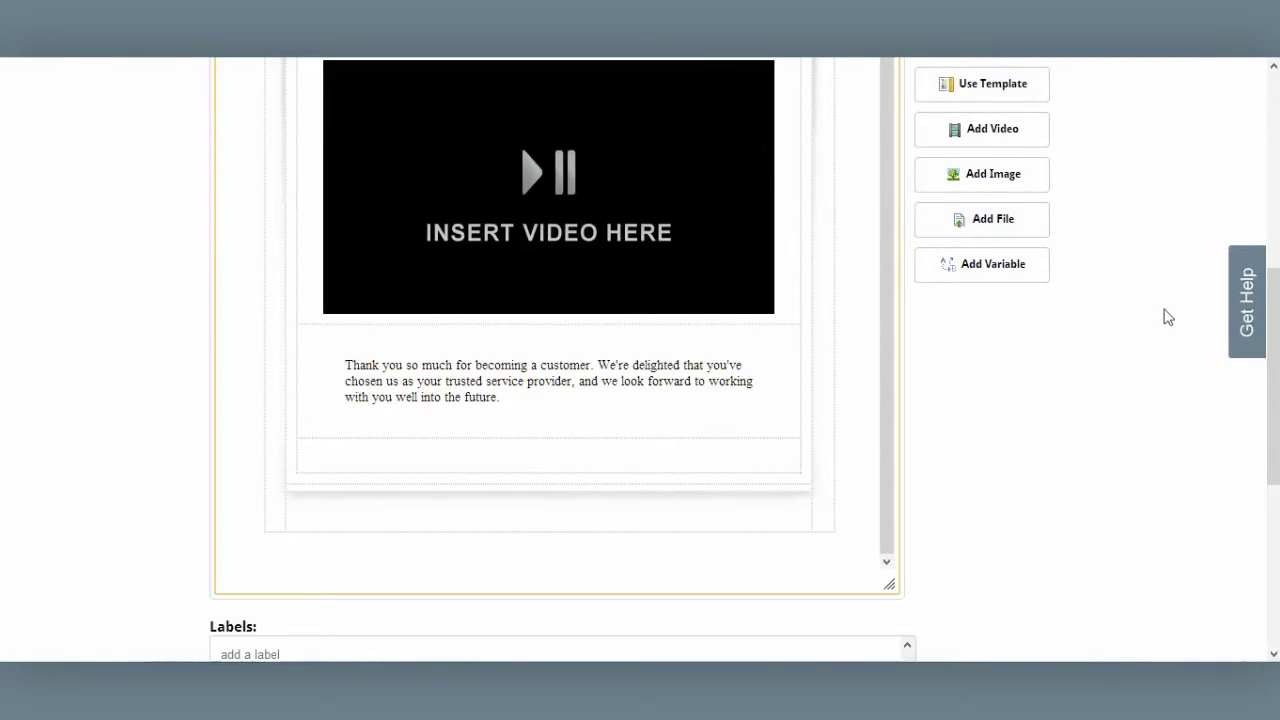
Replace the video placeholder with the existing Sample Video 2
{"action": "scroll", "coordinate": [1274, 340], "scroll_direction": "up", "scroll_amount": 3}
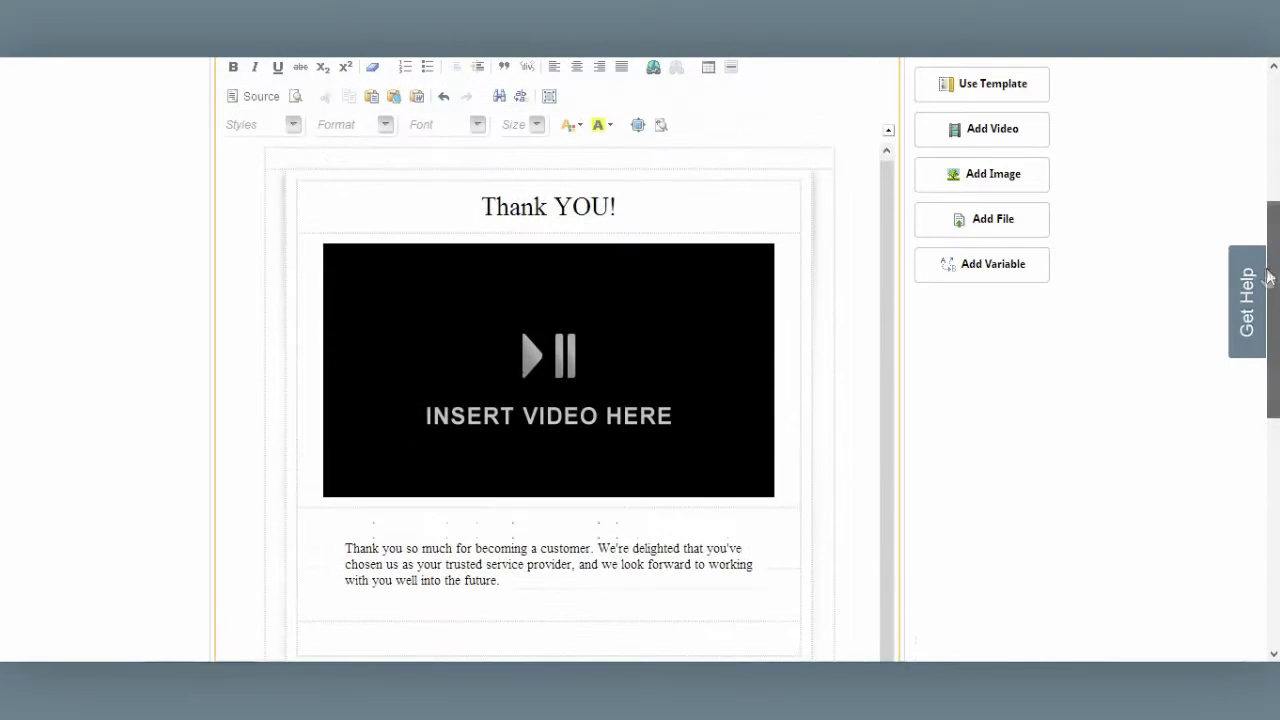
{"action": "left_click", "coordinate": [540, 352]}
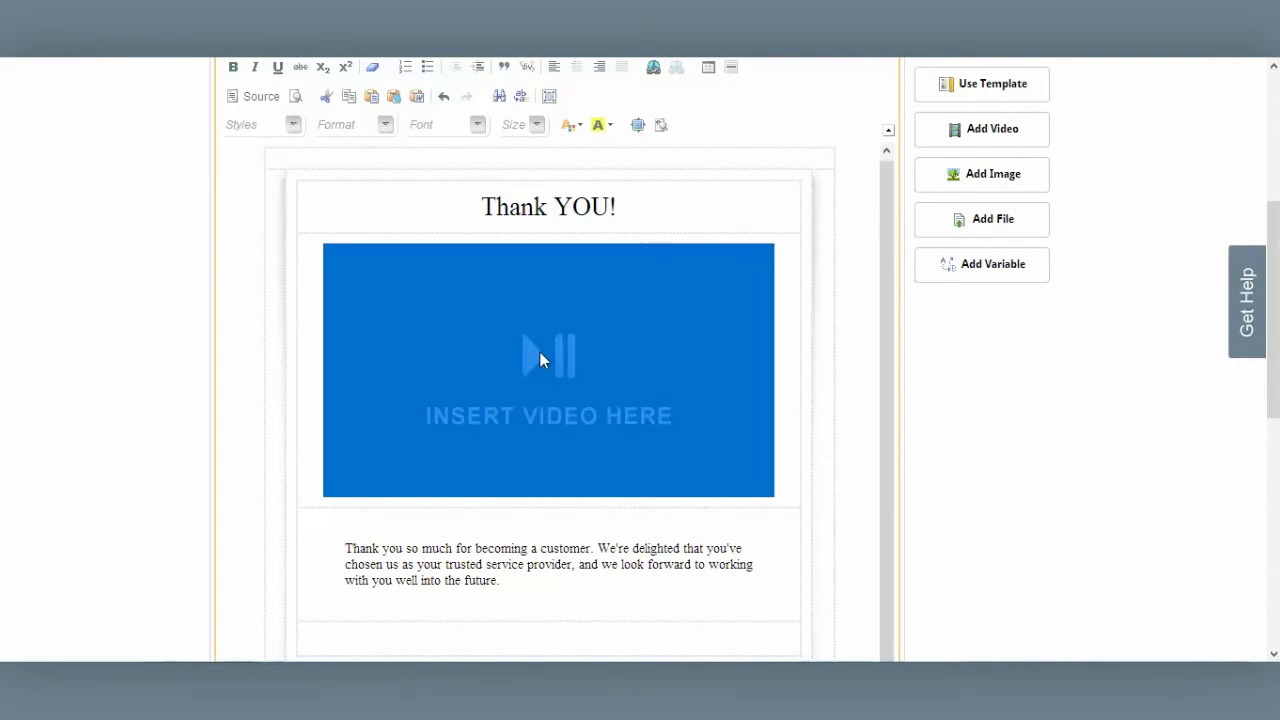
{"action": "left_click", "coordinate": [977, 134]}
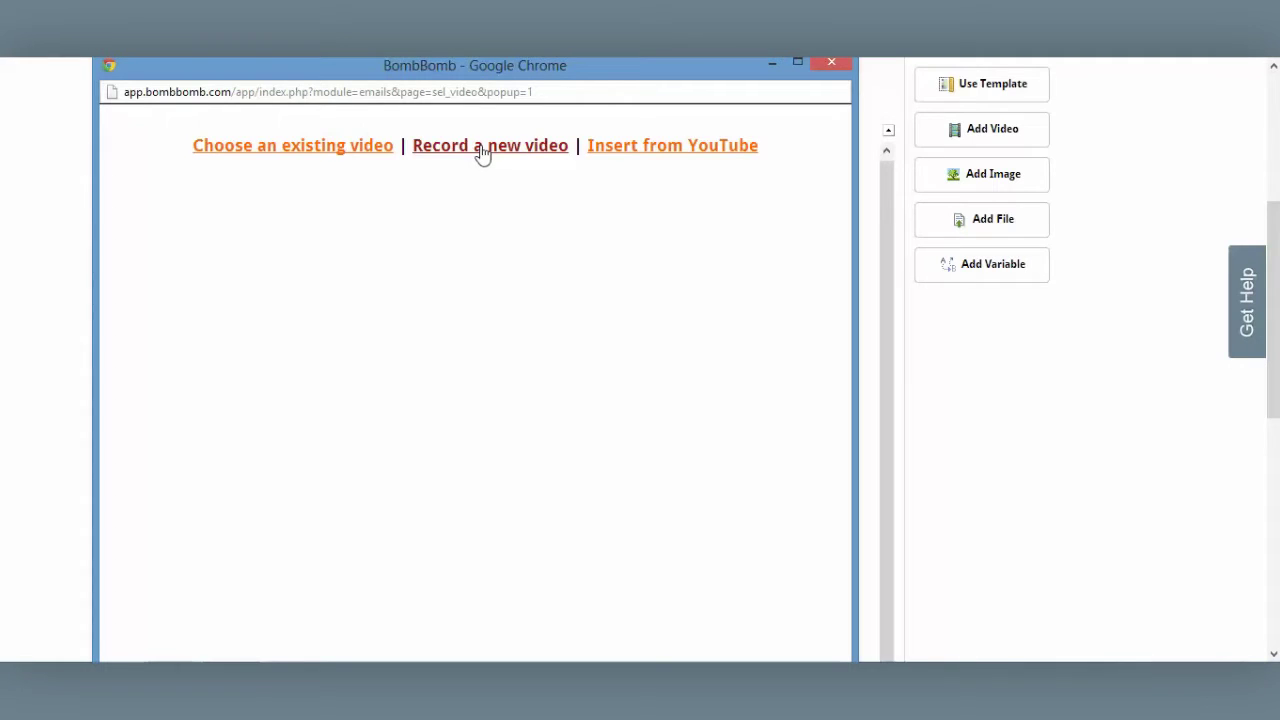
{"action": "left_click", "coordinate": [295, 150]}
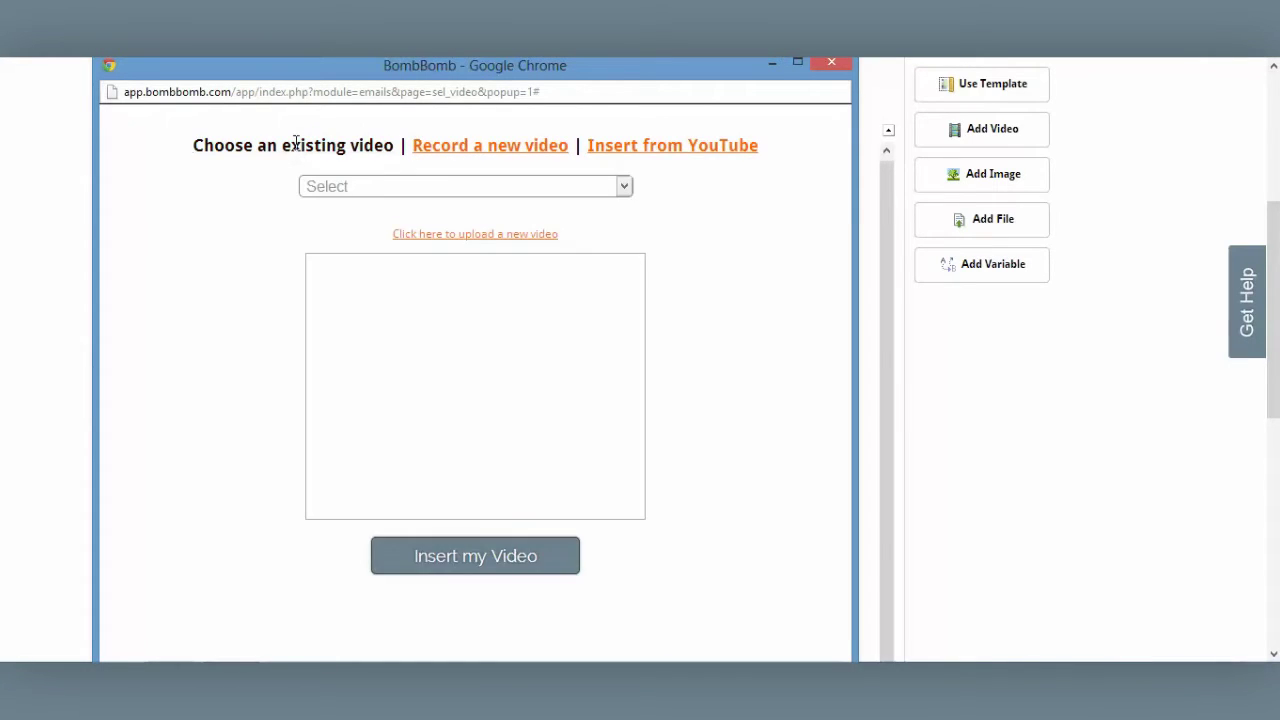
{"action": "left_click", "coordinate": [495, 190]}
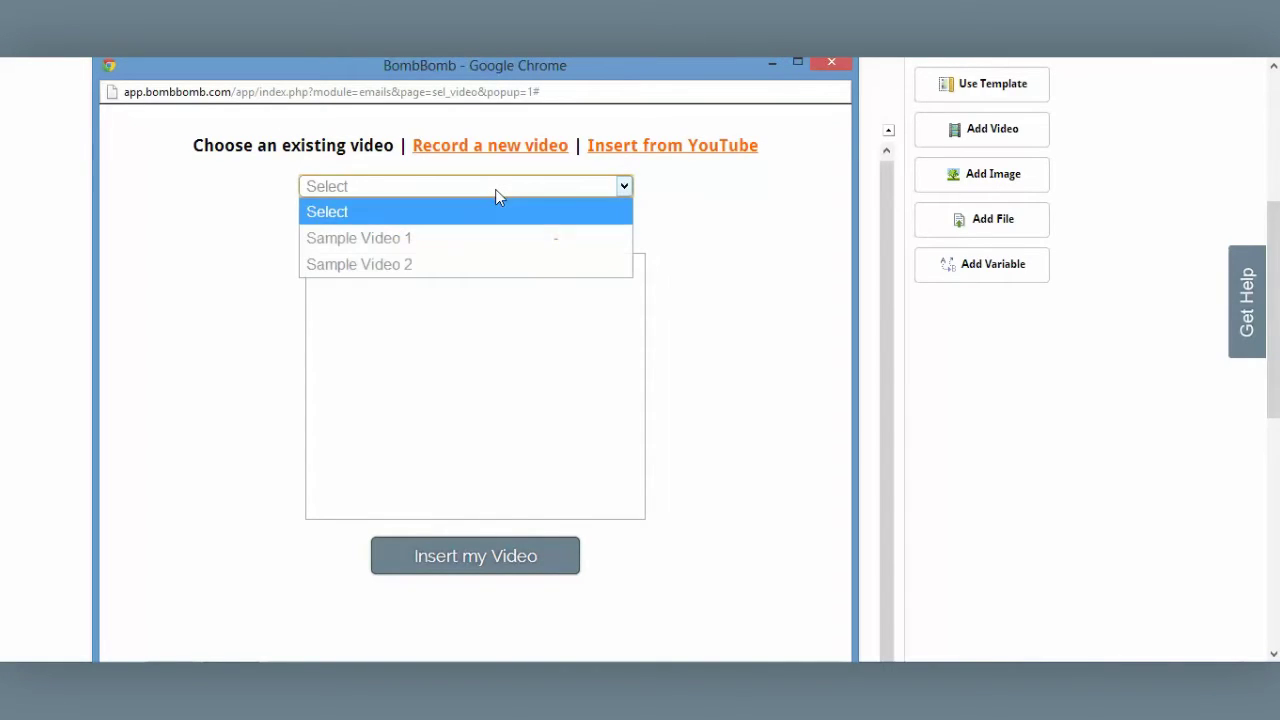
{"action": "left_click", "coordinate": [405, 264]}
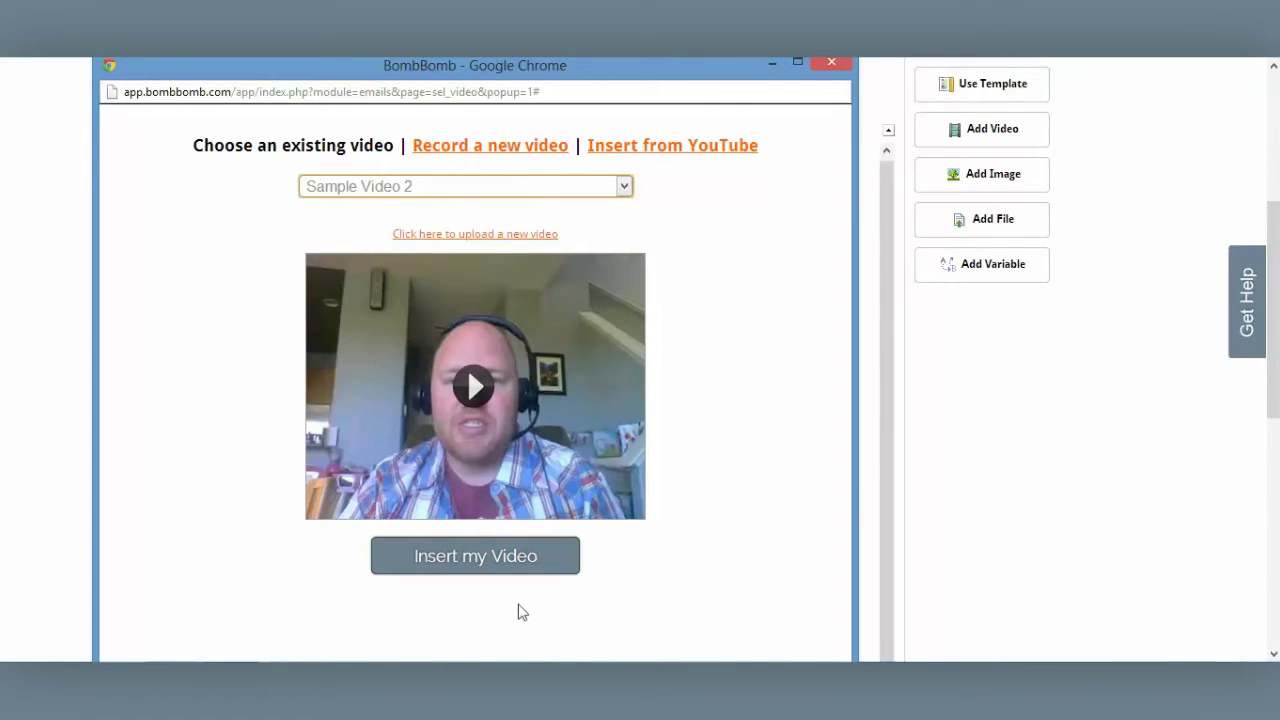
{"action": "left_click", "coordinate": [485, 562]}
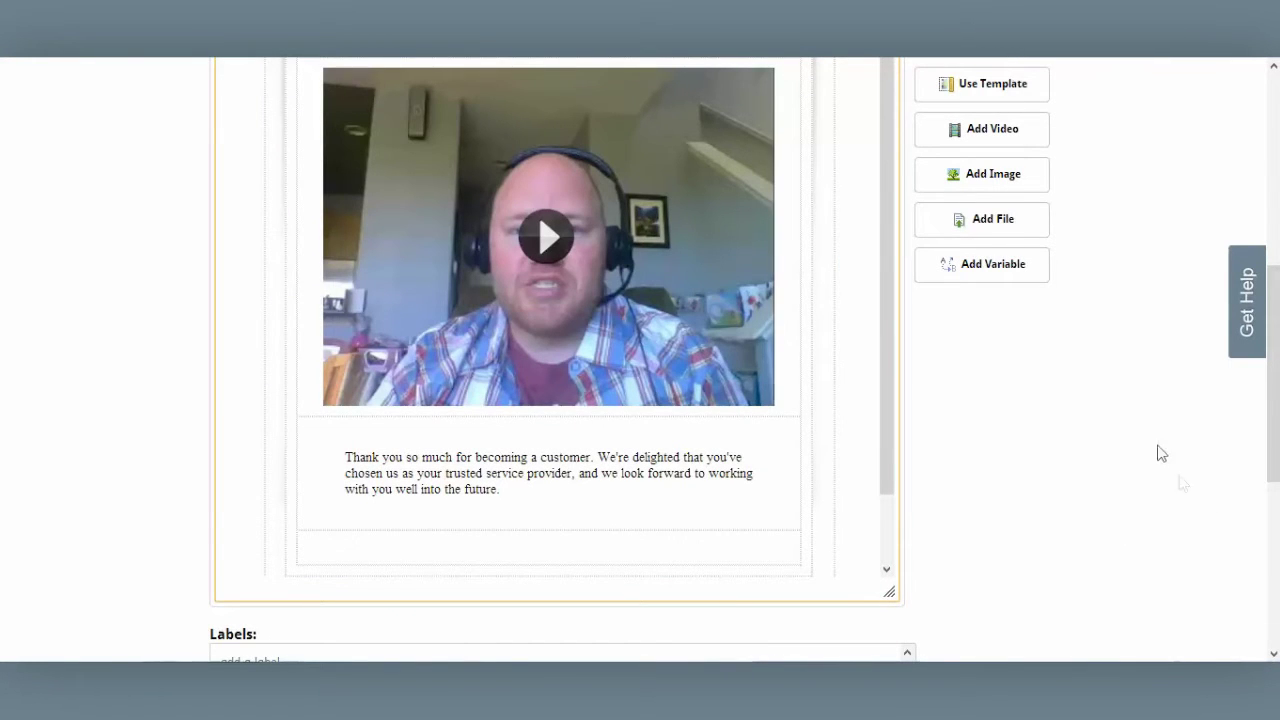
Turn on real-time alerts for email opens and video plays
{"action": "scroll", "coordinate": [1276, 365], "scroll_direction": "down", "scroll_amount": 5}
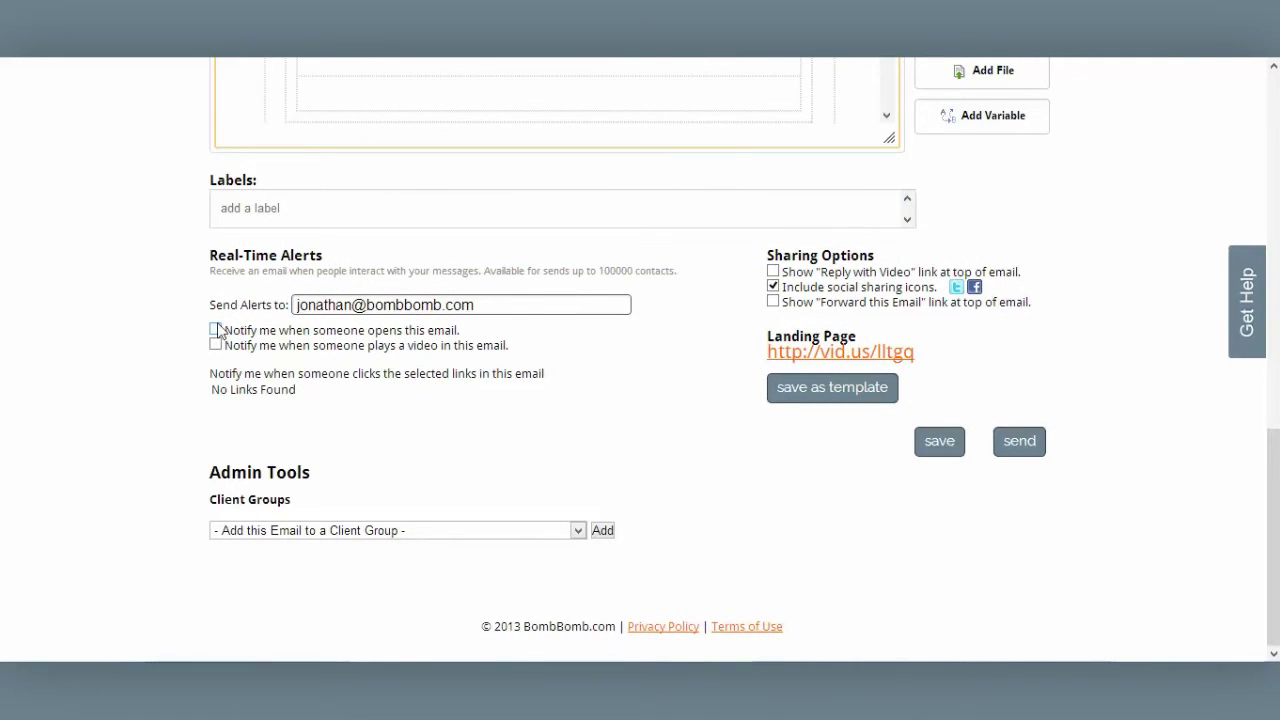
{"action": "left_click", "coordinate": [216, 330]}
{"action": "left_click", "coordinate": [216, 346]}
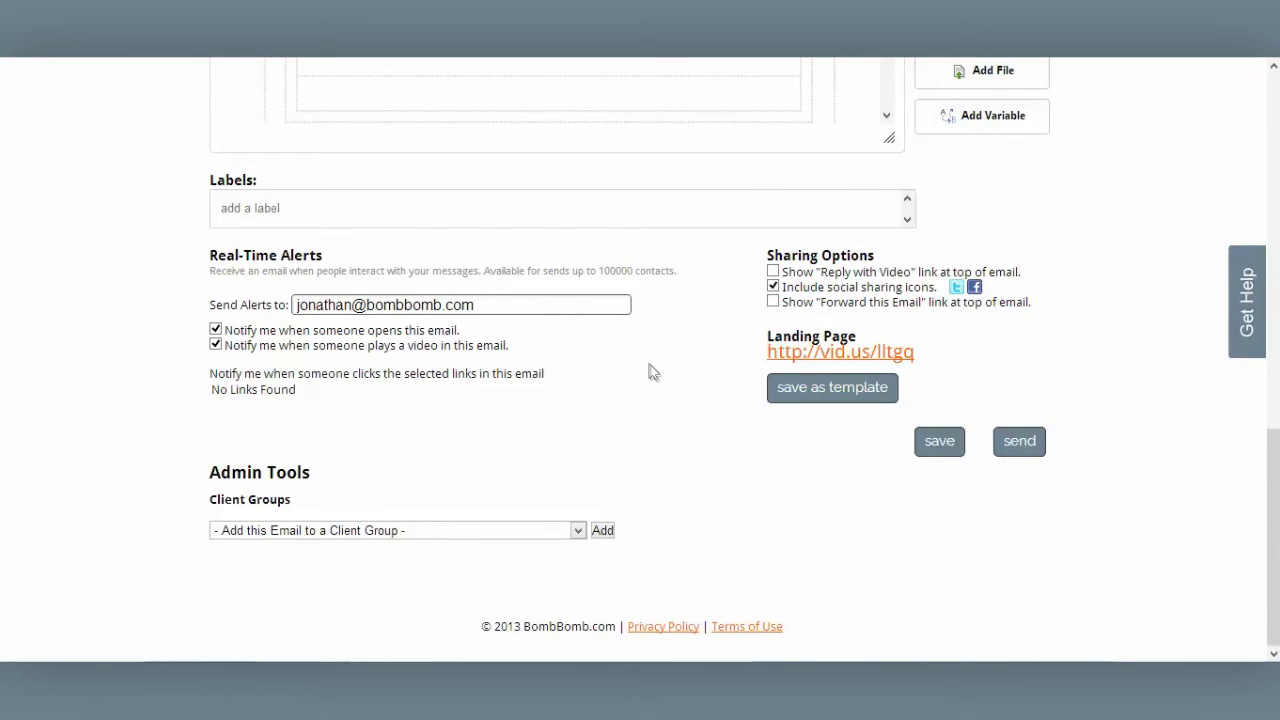
Save the Thank You Sample email and return to the emails list
{"action": "left_click", "coordinate": [948, 448]}
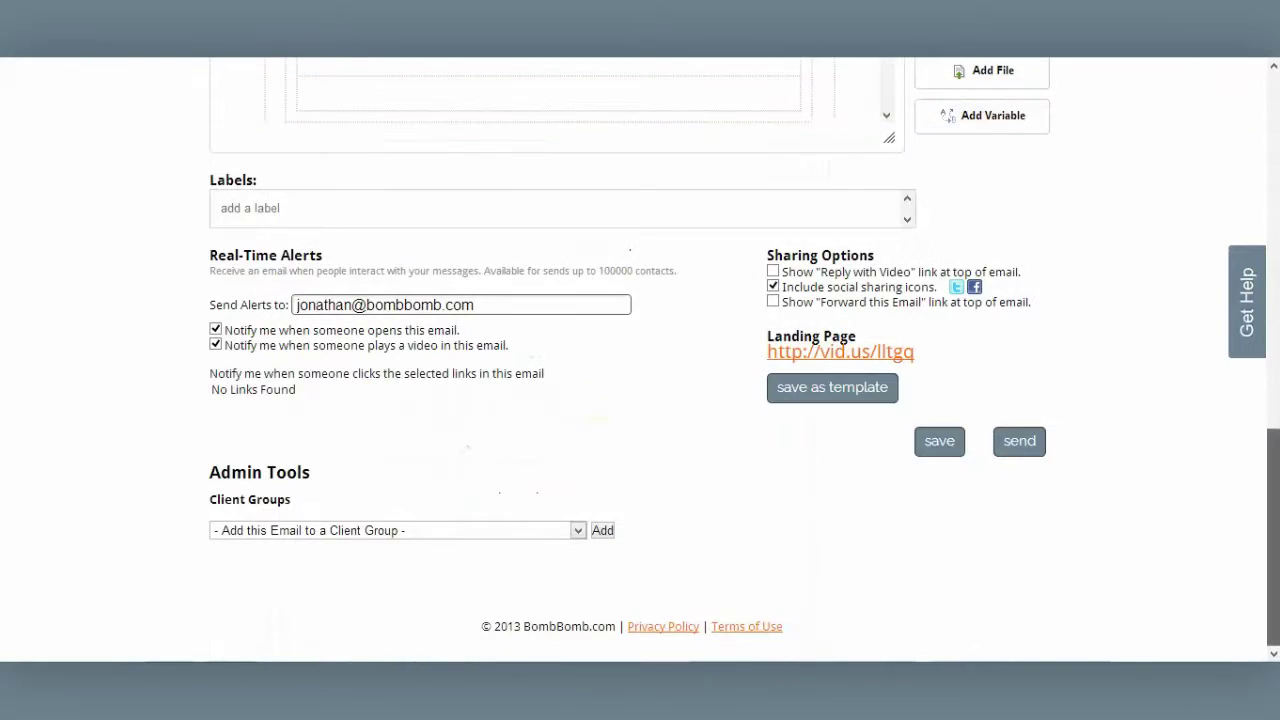
{"action": "left_click_drag", "start_coordinate": [1272, 470], "coordinate": [1276, 80]}
{"action": "left_click", "coordinate": [47, 166]}
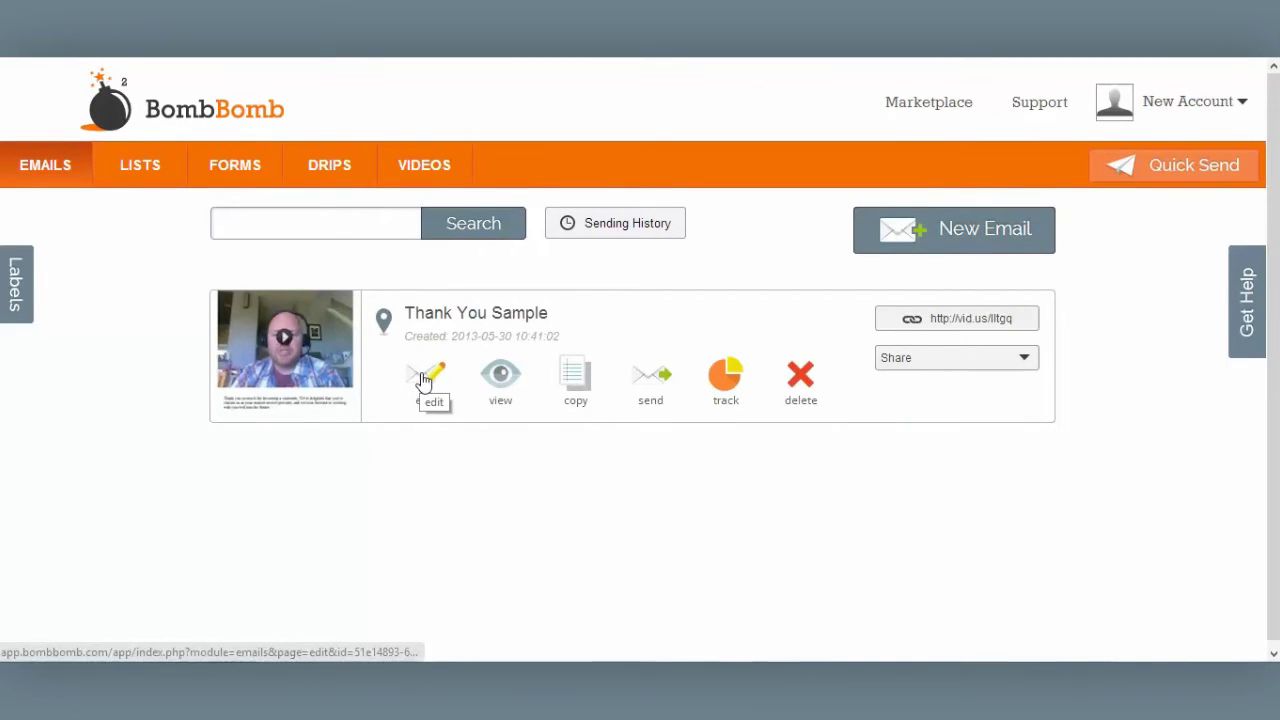
{"action": "left_click", "coordinate": [497, 385]}
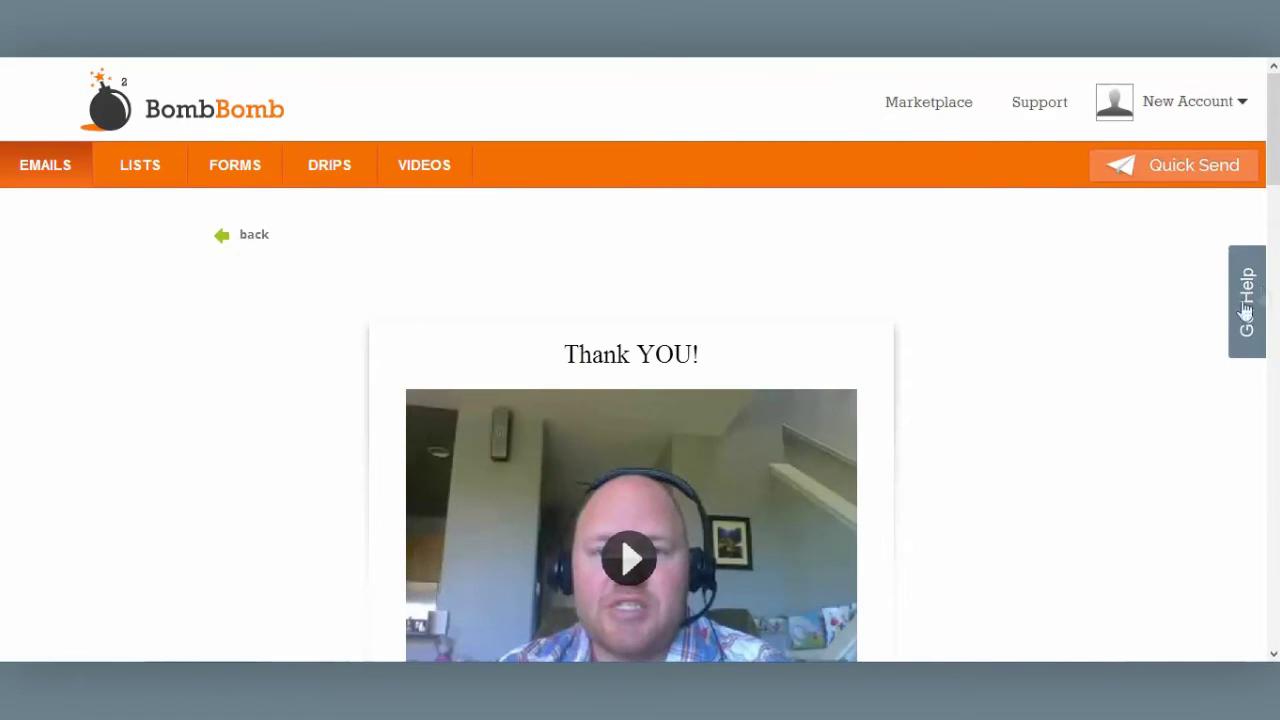
{"action": "left_click", "coordinate": [247, 238]}
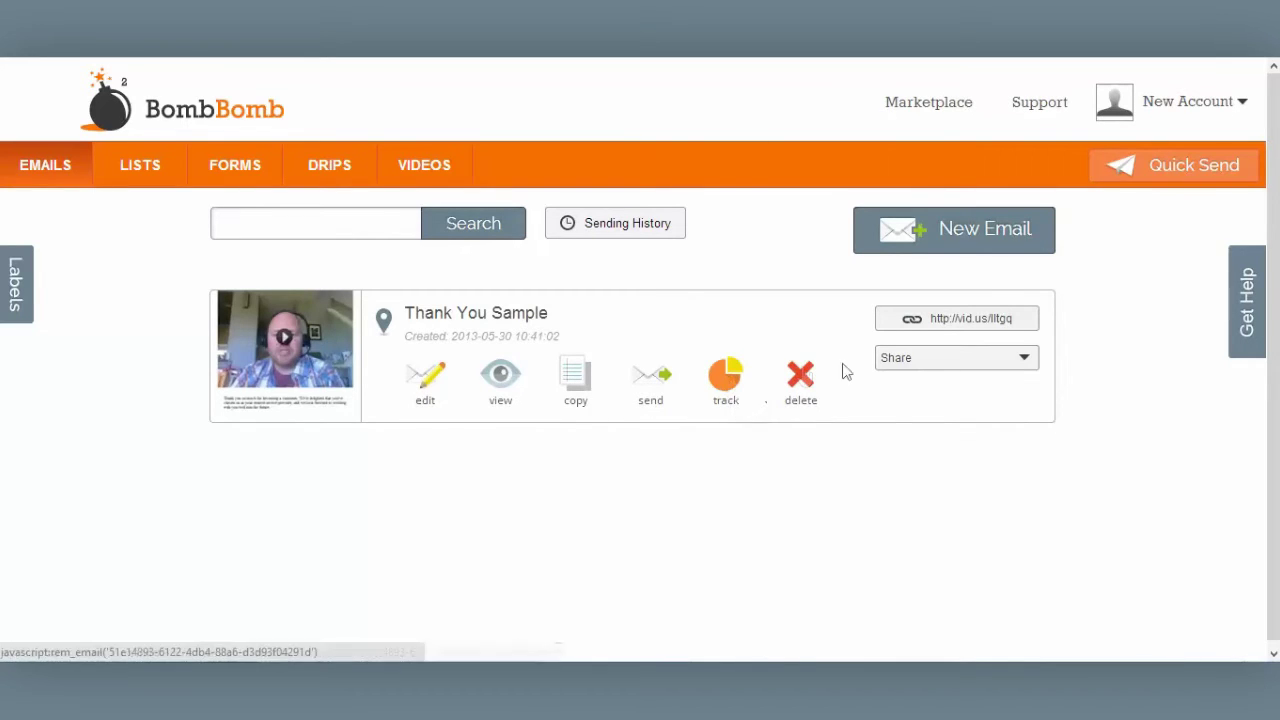
{"action": "left_click", "coordinate": [966, 357]}
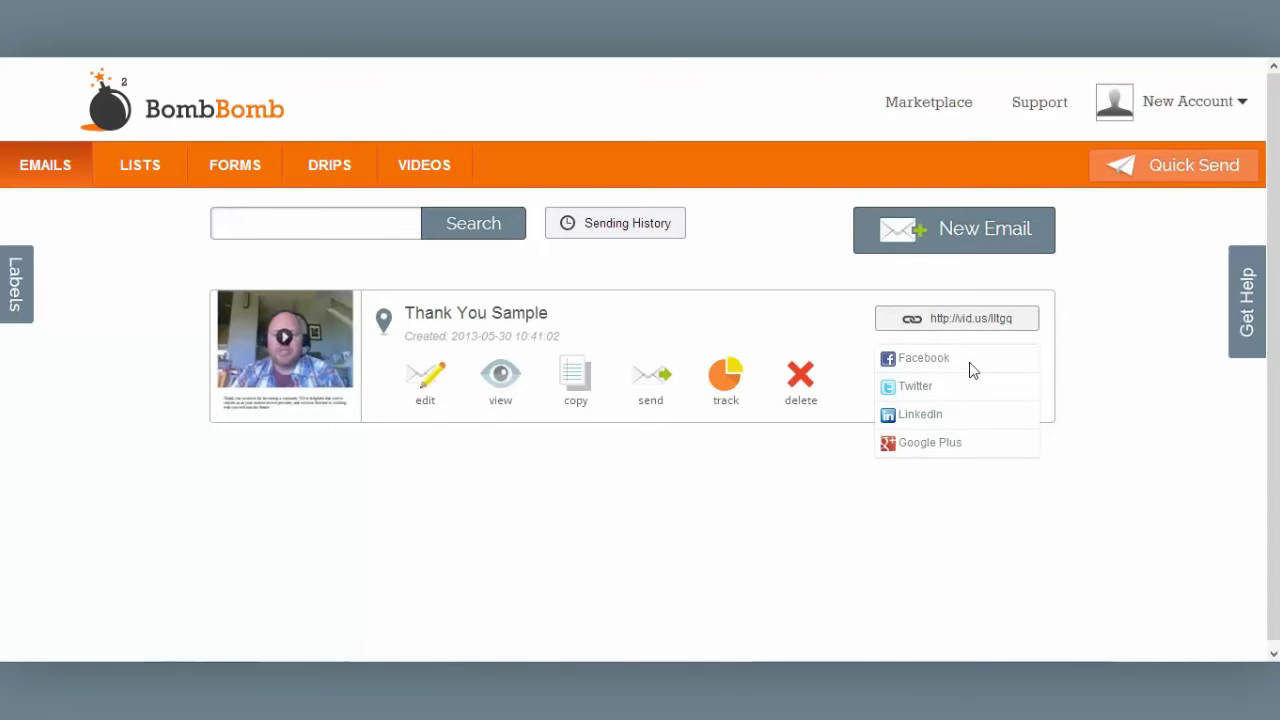
{"action": "left_click", "coordinate": [972, 367]}
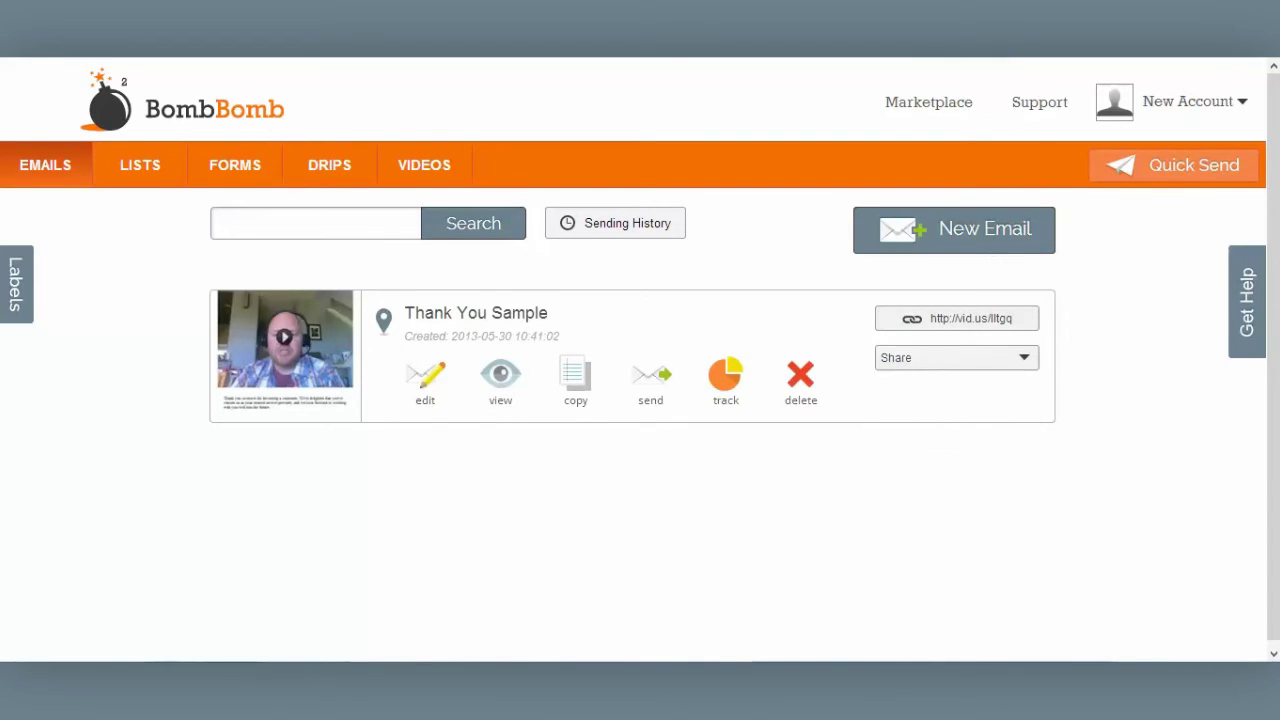
{"action": "left_click", "coordinate": [652, 381]}
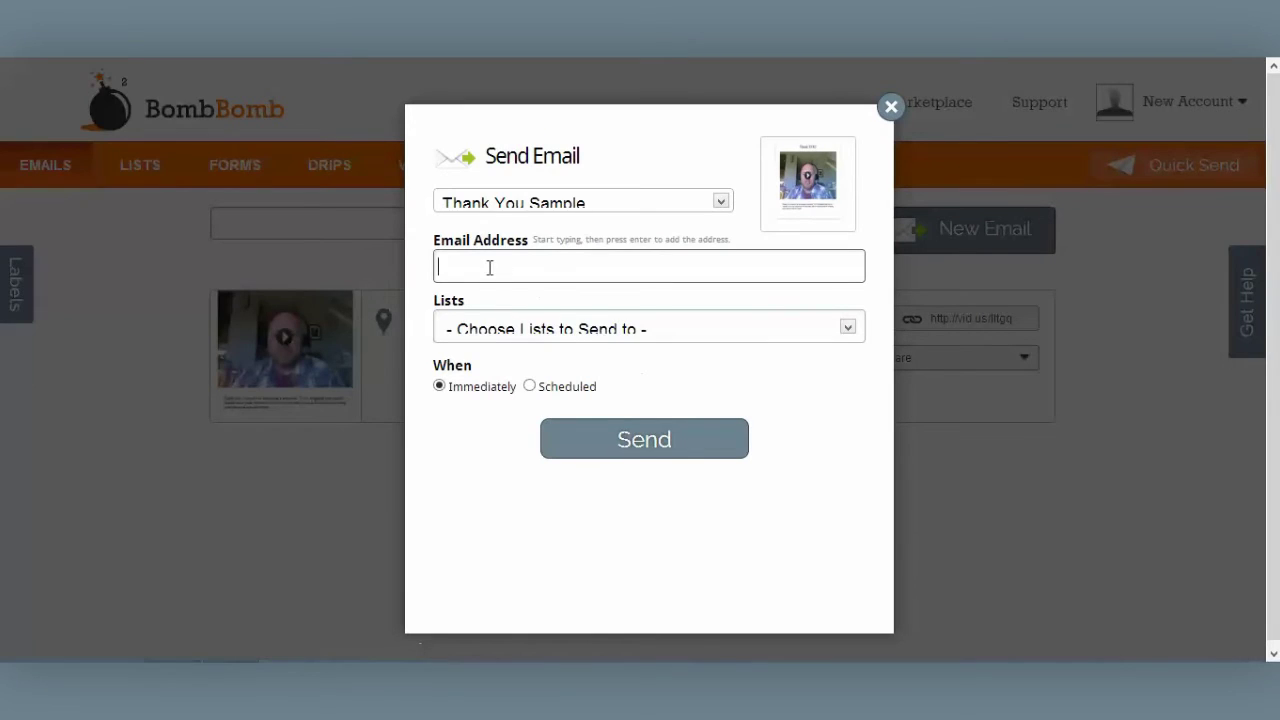
Add a single recipient's e-mail address to the Thank You Sample send
{"action": "left_click", "coordinate": [672, 330]}
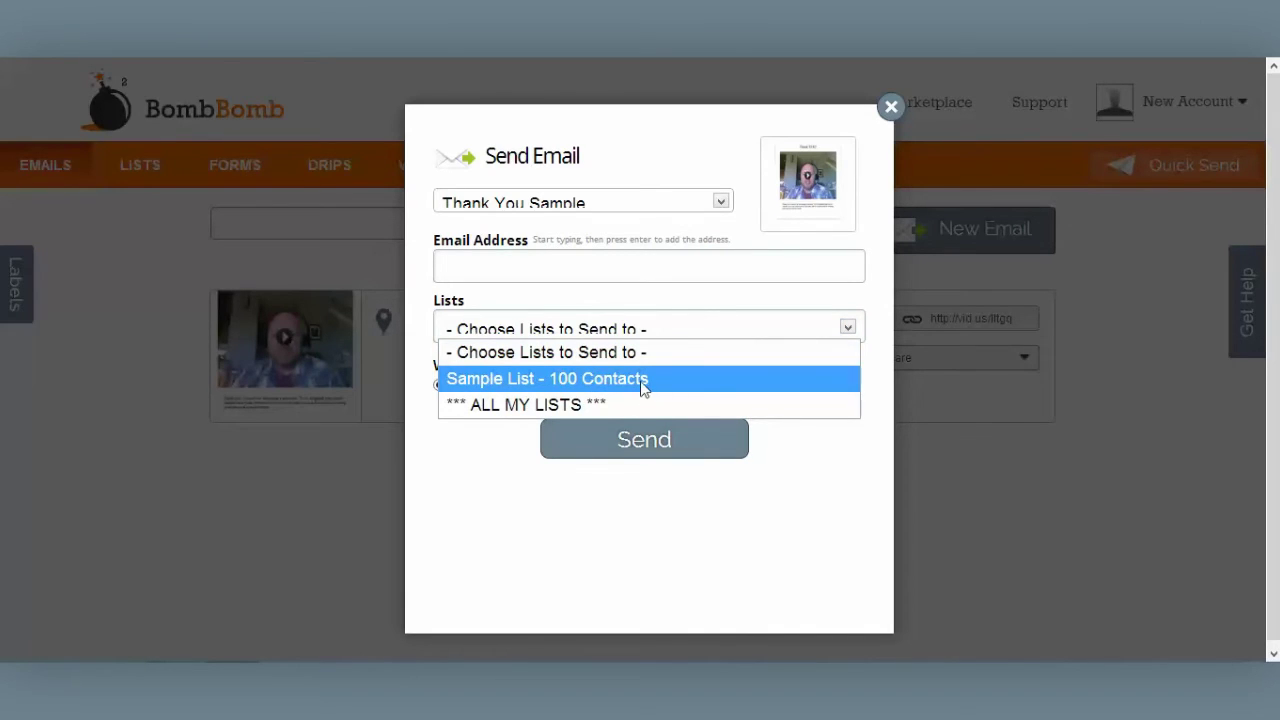
{"action": "left_click", "coordinate": [455, 267]}
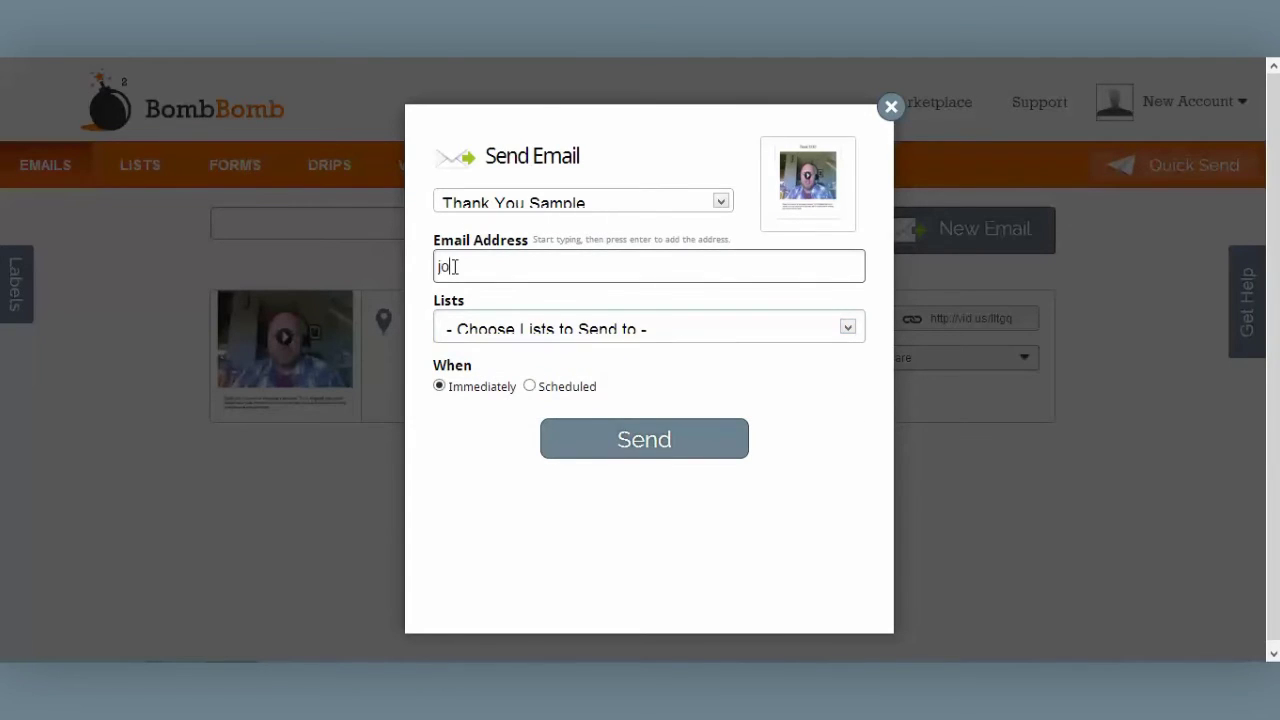
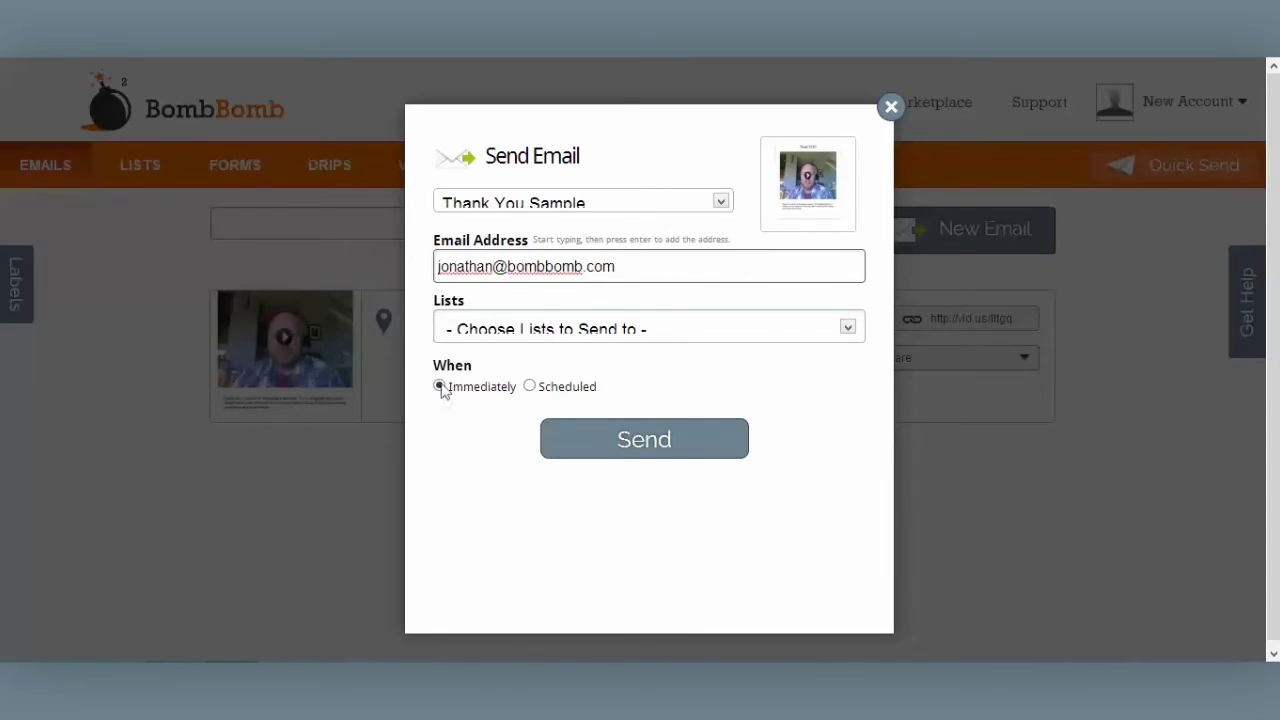
Send the email immediately rather than scheduled, and dismiss the 'Email Sent!' confirmation
{"action": "left_click", "coordinate": [530, 388]}
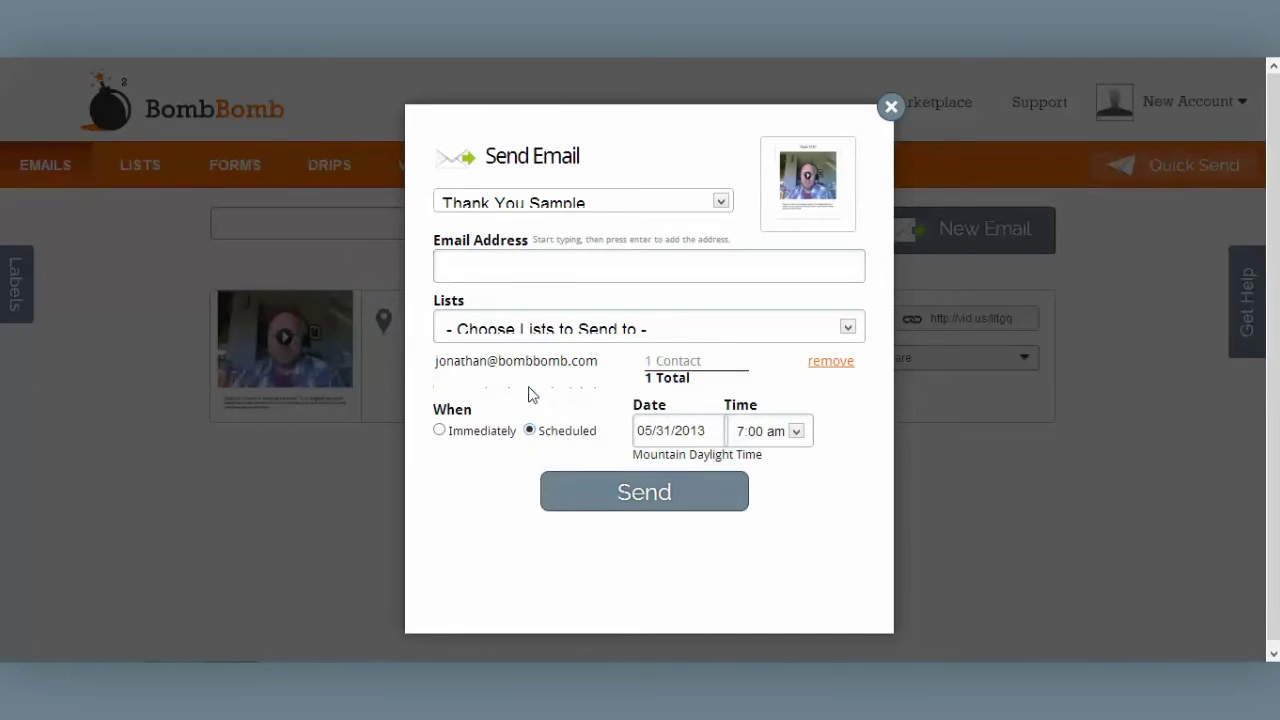
{"action": "left_click", "coordinate": [439, 431]}
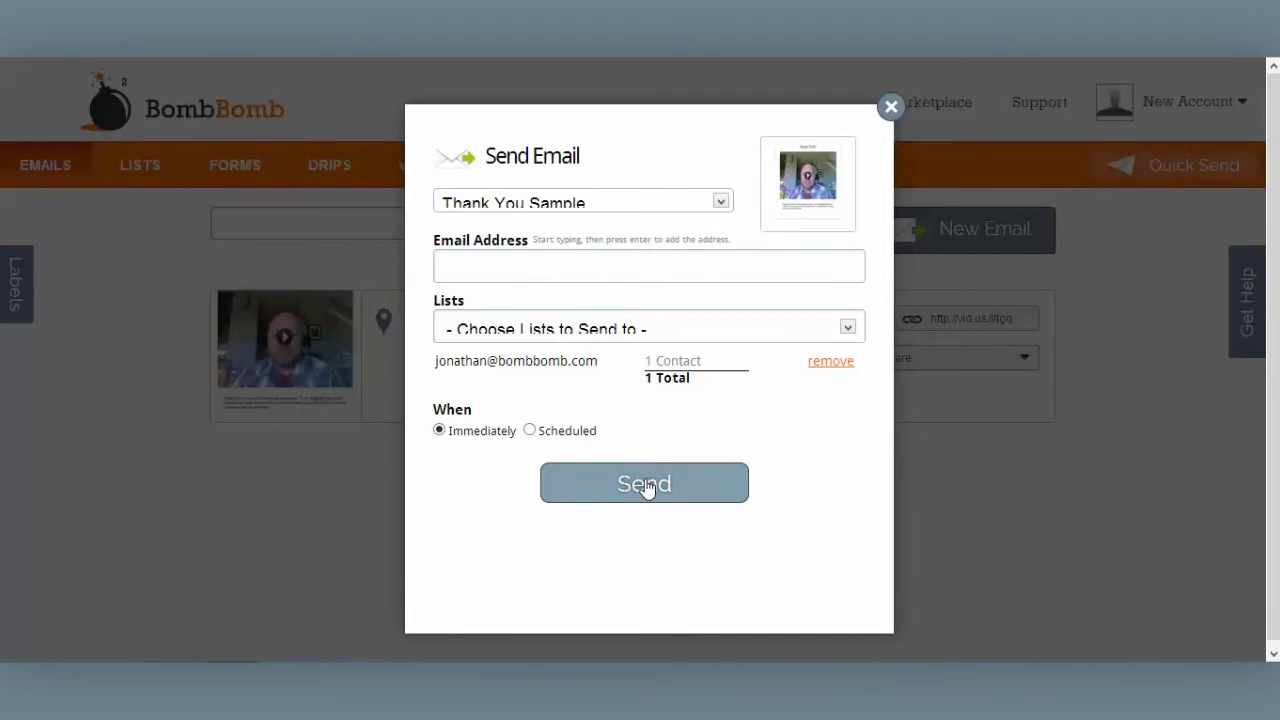
{"action": "left_click", "coordinate": [645, 485]}
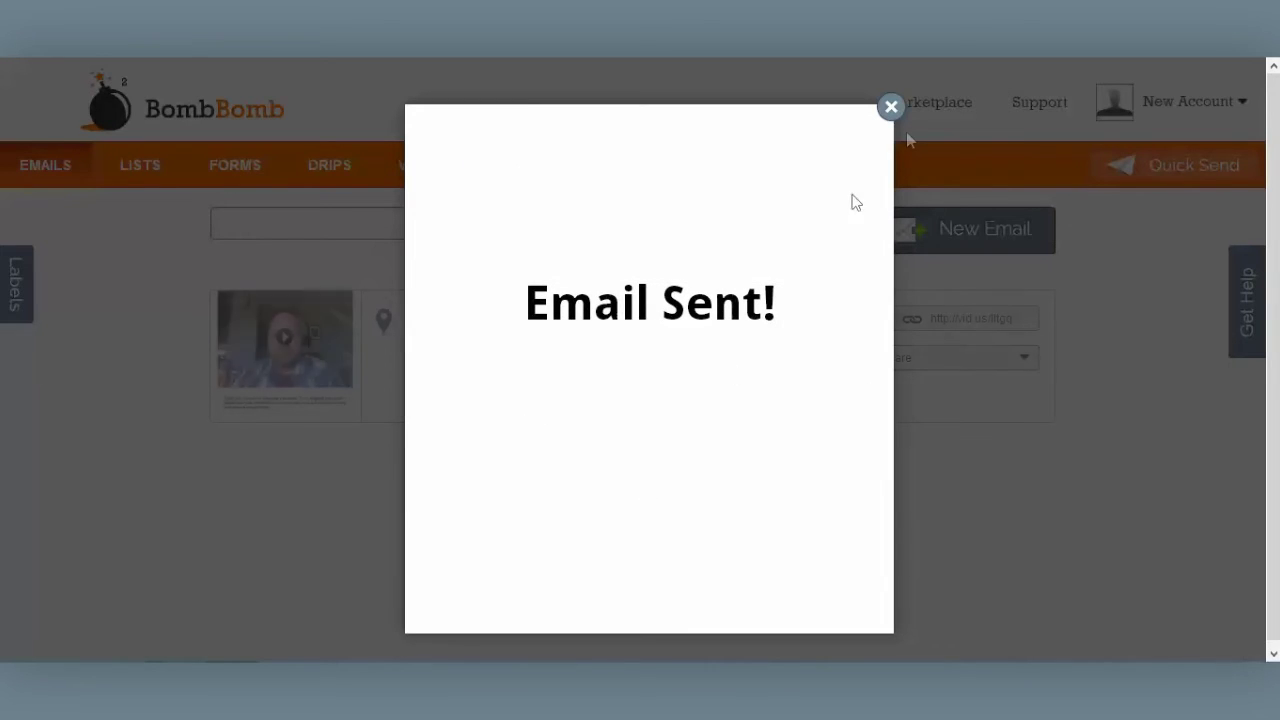
{"action": "left_click", "coordinate": [891, 106]}
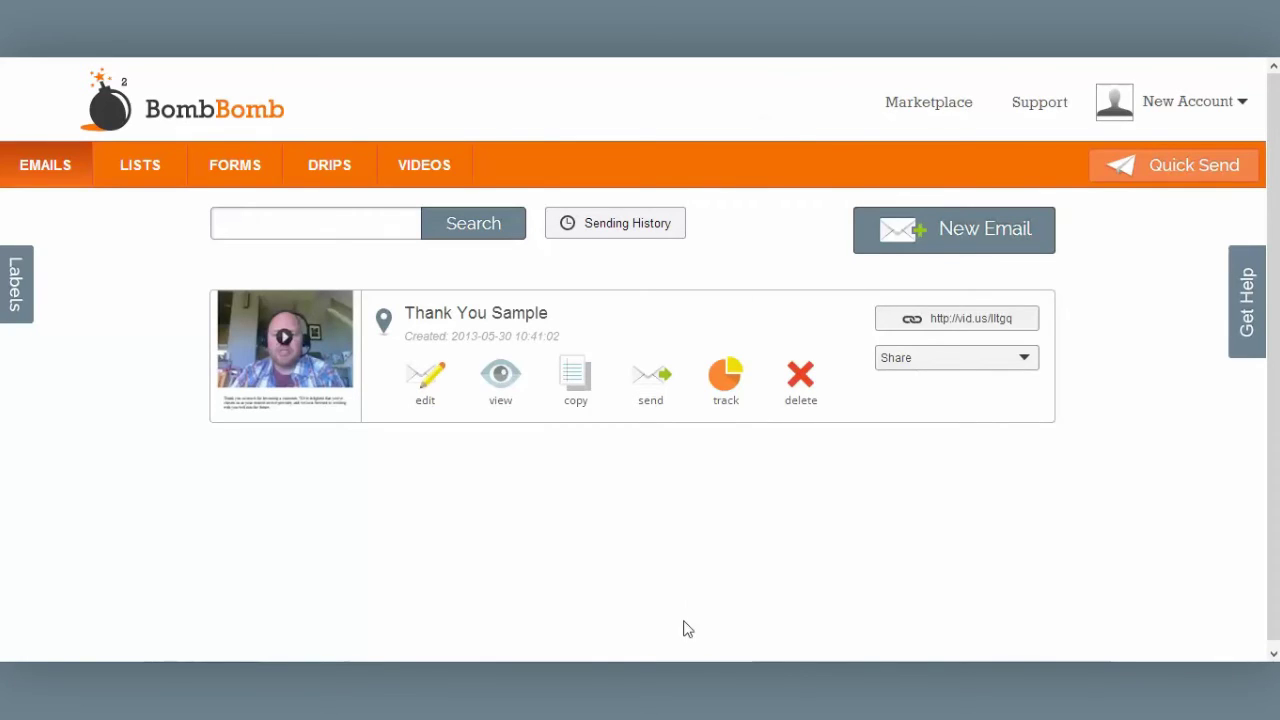
{"action": "left_click", "coordinate": [726, 383]}
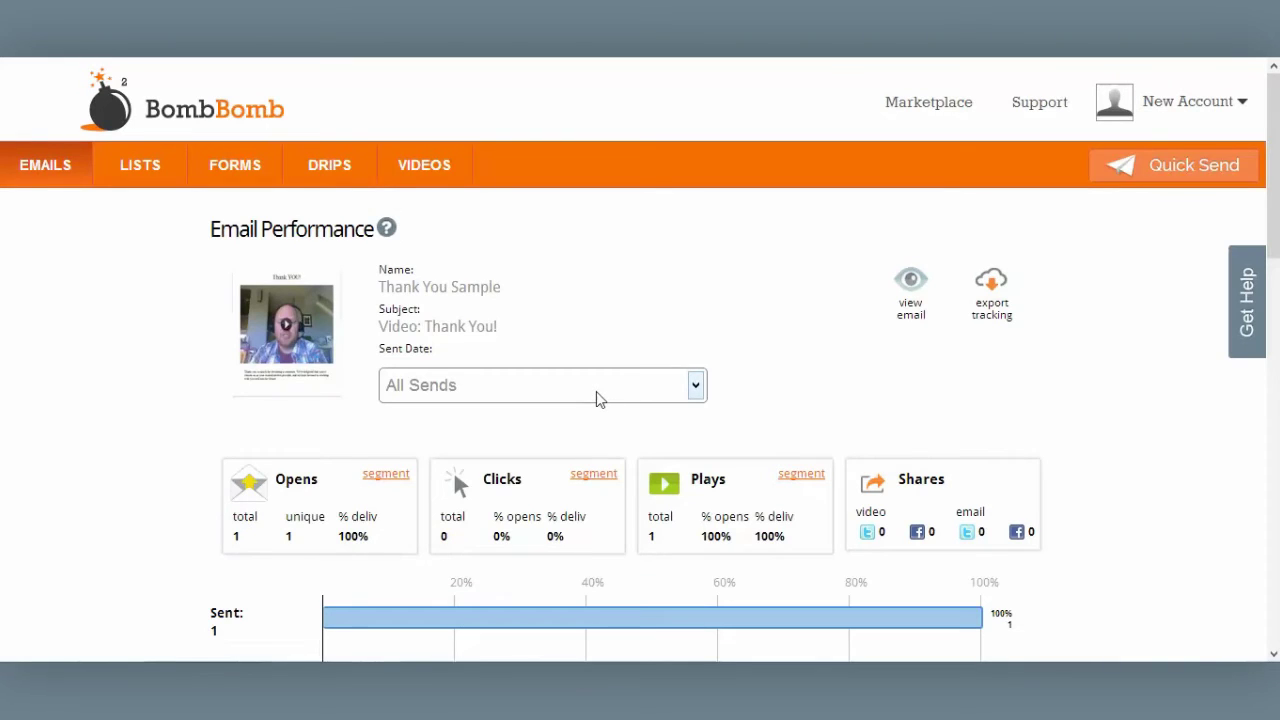
{"action": "left_click", "coordinate": [598, 395]}
{"action": "left_click", "coordinate": [580, 443]}
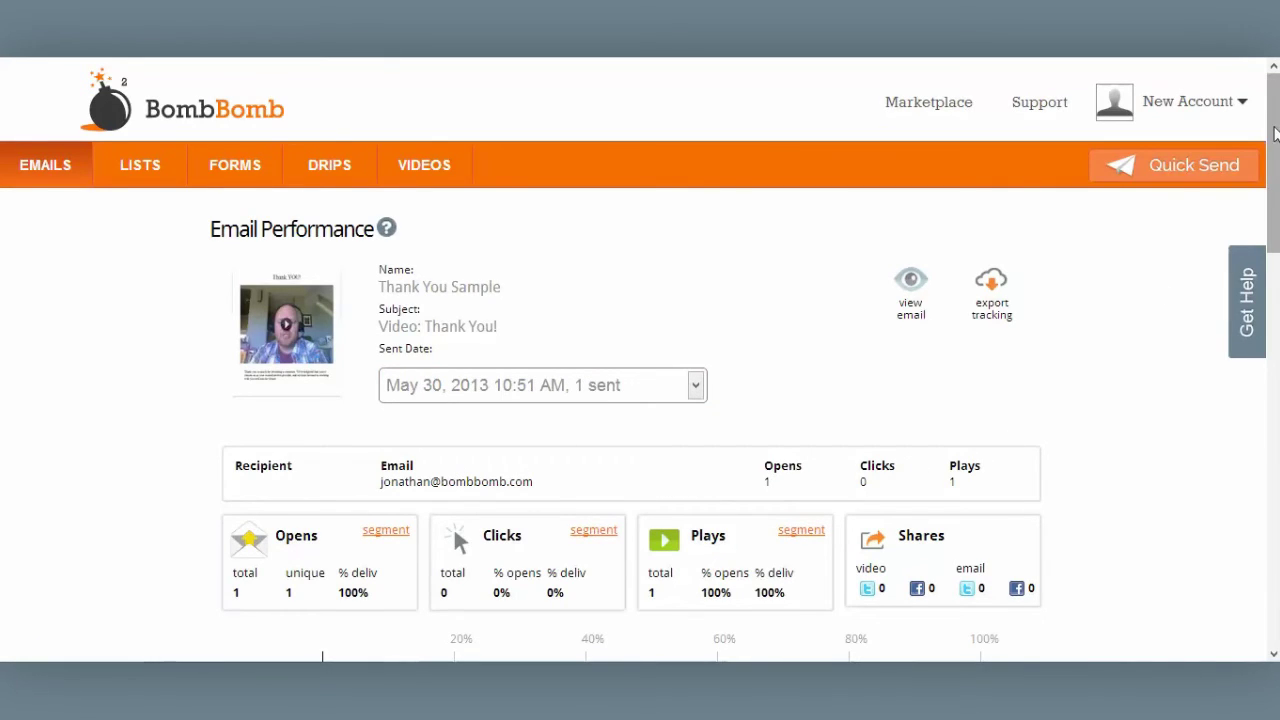
{"action": "scroll", "coordinate": [1275, 150], "scroll_direction": "down", "scroll_amount": 4}
{"action": "scroll", "coordinate": [1275, 175], "scroll_direction": "up", "scroll_amount": 4}
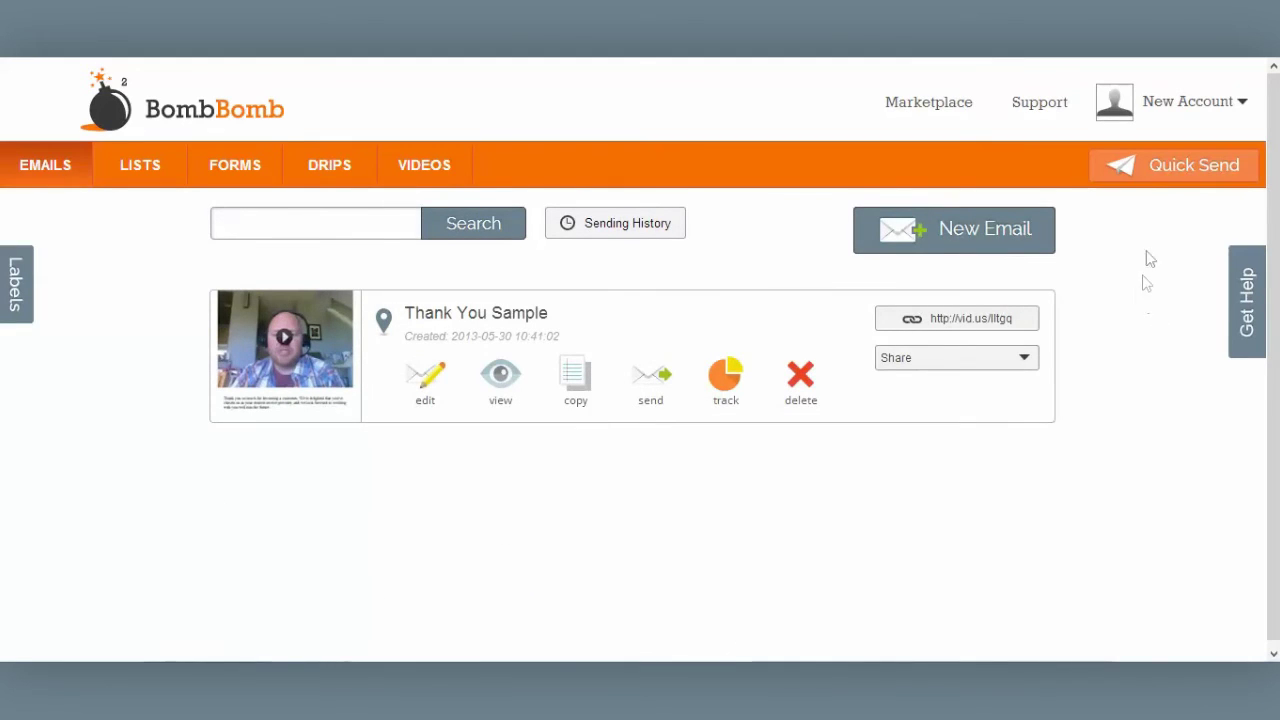
{"action": "left_click", "coordinate": [1149, 170]}
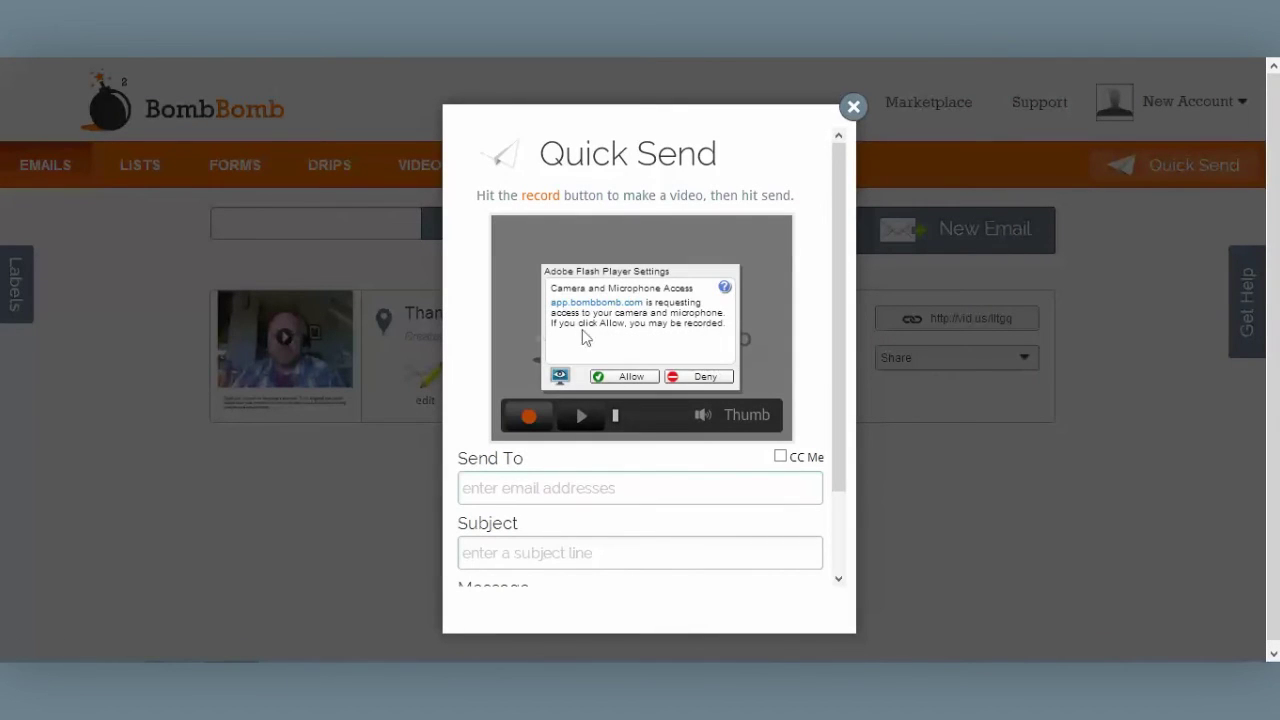
{"action": "left_click", "coordinate": [622, 377]}
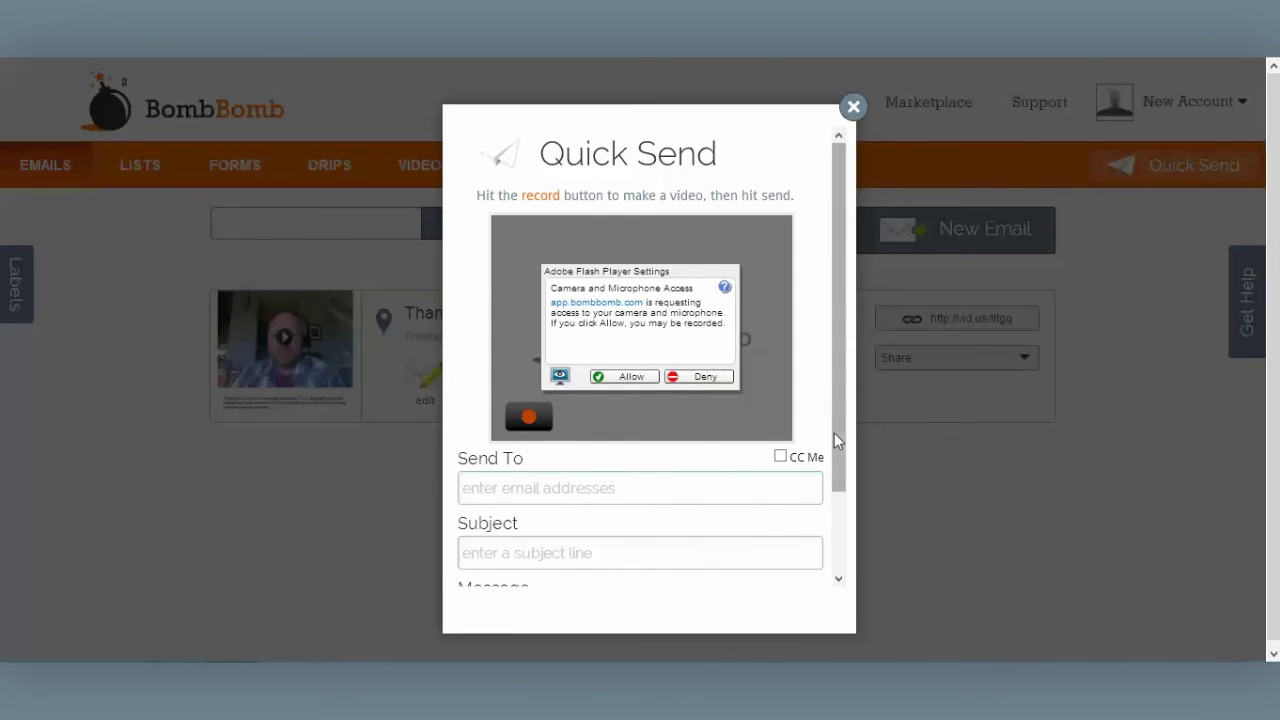
{"action": "scroll", "coordinate": [840, 441], "scroll_direction": "down", "scroll_amount": 1}
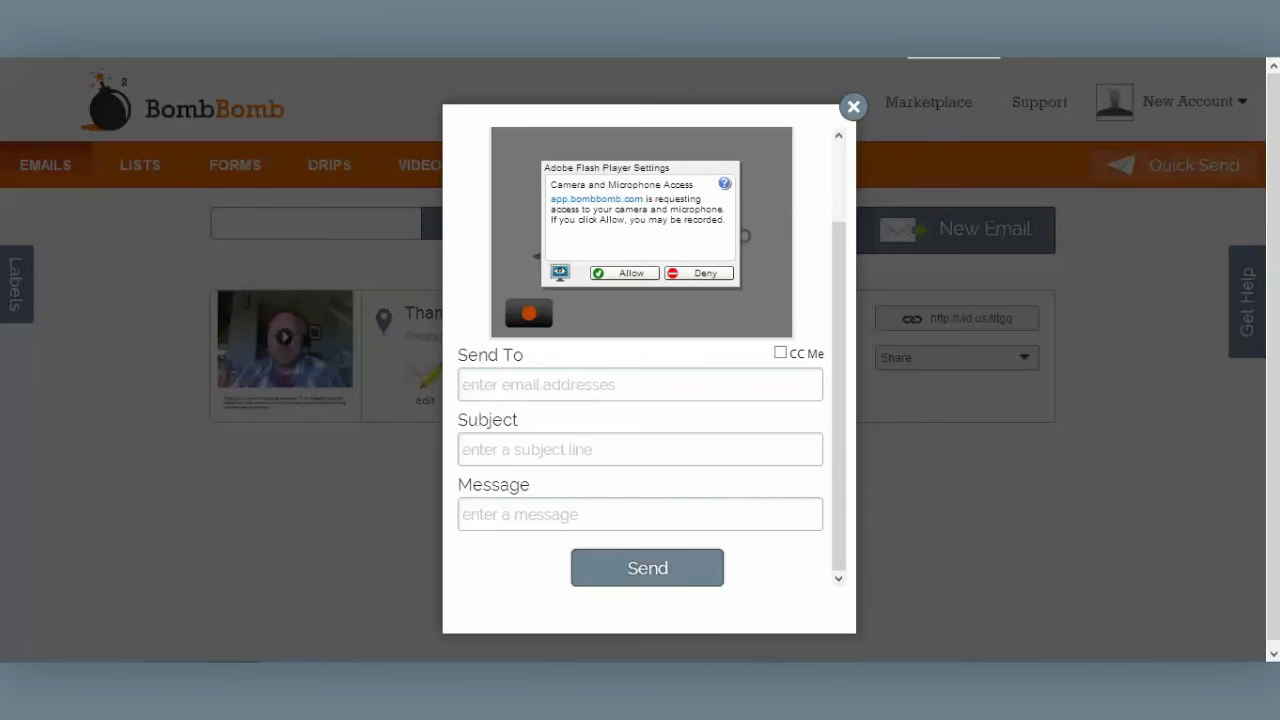
{"action": "left_click", "coordinate": [853, 107]}
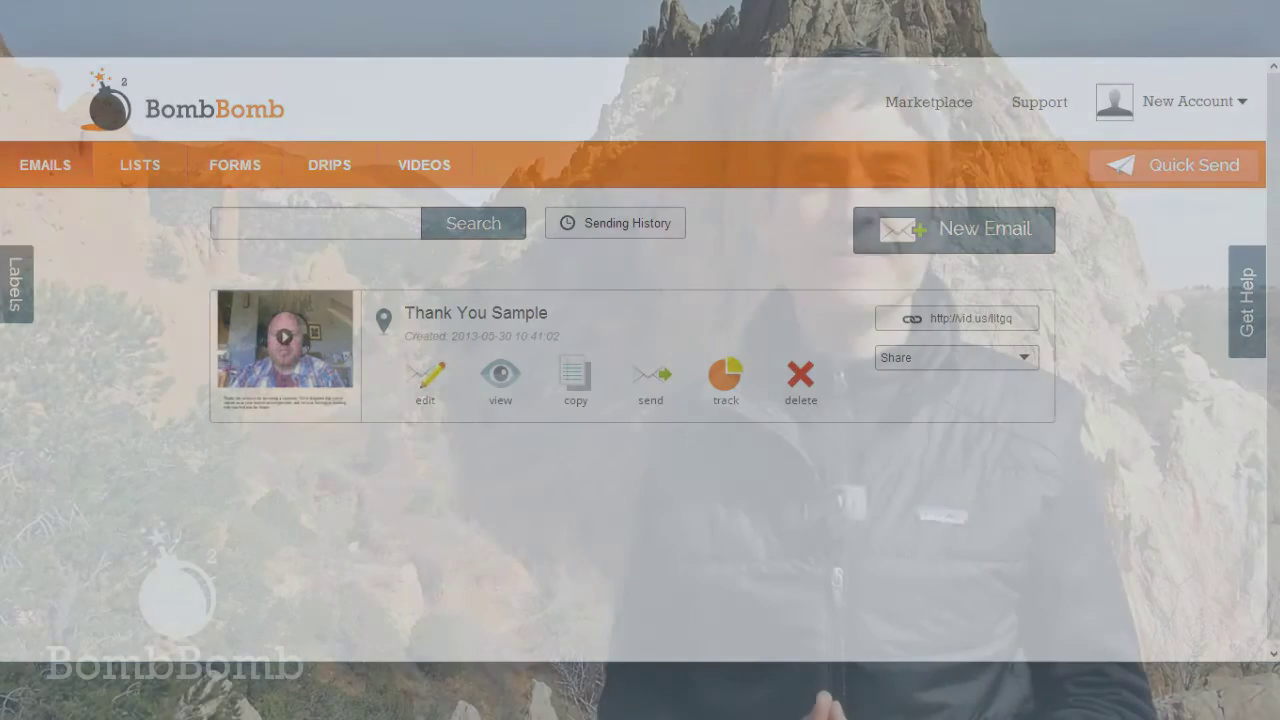